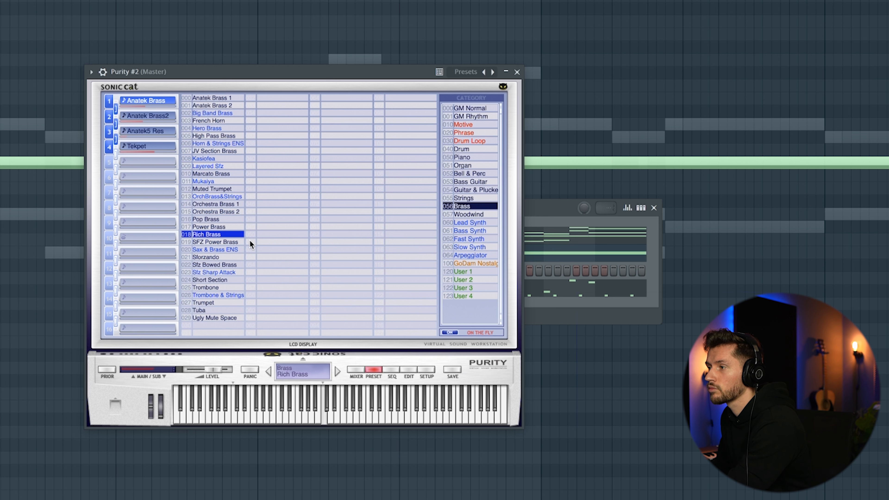
- Open the Purity #2 channel in the piano roll and place a short F#4 note near its start
{"action": "left_click", "coordinate": [517, 72]}
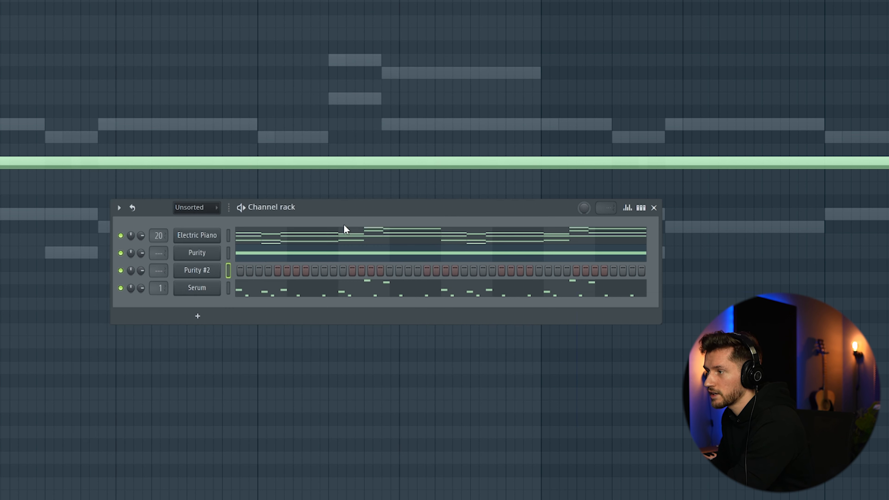
{"action": "right_click", "coordinate": [215, 271]}
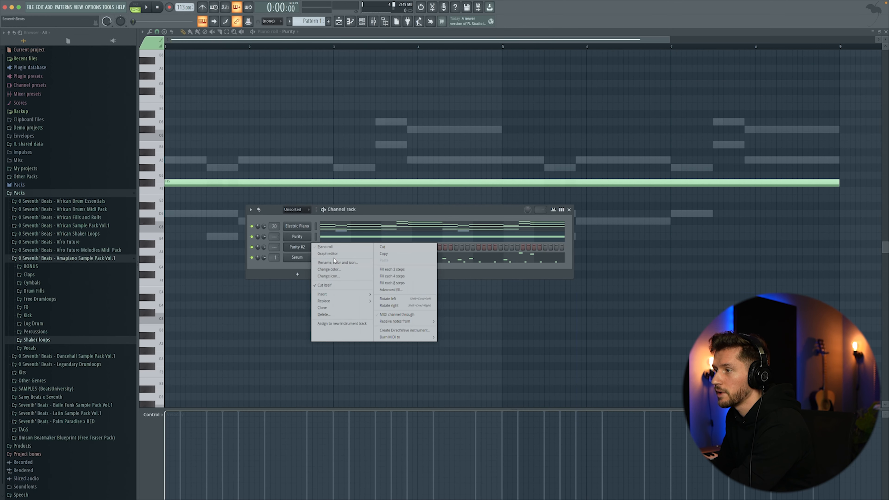
{"action": "left_click", "coordinate": [331, 245]}
{"action": "left_click", "coordinate": [195, 275]}
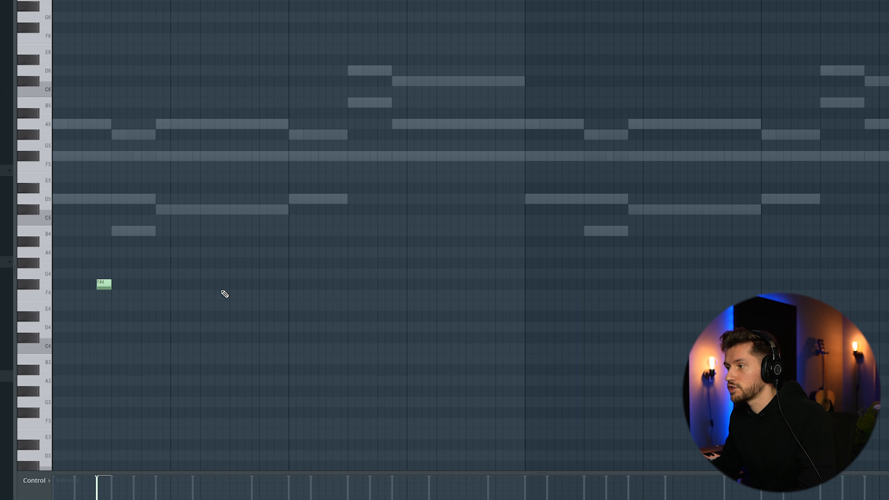
- Move the F#4 note earlier and repeat it every two beats across the Purity #2 pattern, auditioning the result
{"action": "key", "text": "space"}
{"action": "key", "text": "space"}
{"action": "left_click", "coordinate": [131, 285]}
{"action": "left_click", "coordinate": [191, 285]}
{"action": "left_click", "coordinate": [249, 285]}
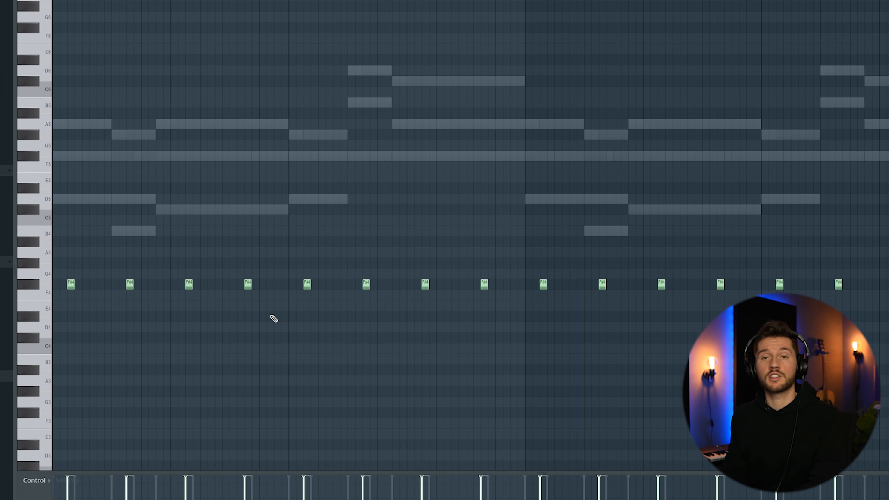
{"action": "key", "text": "space"}
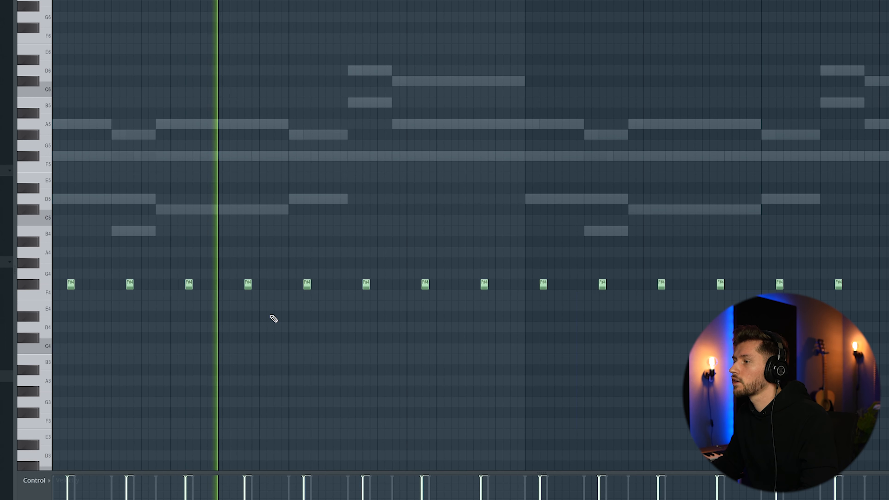
{"action": "key", "text": "space"}
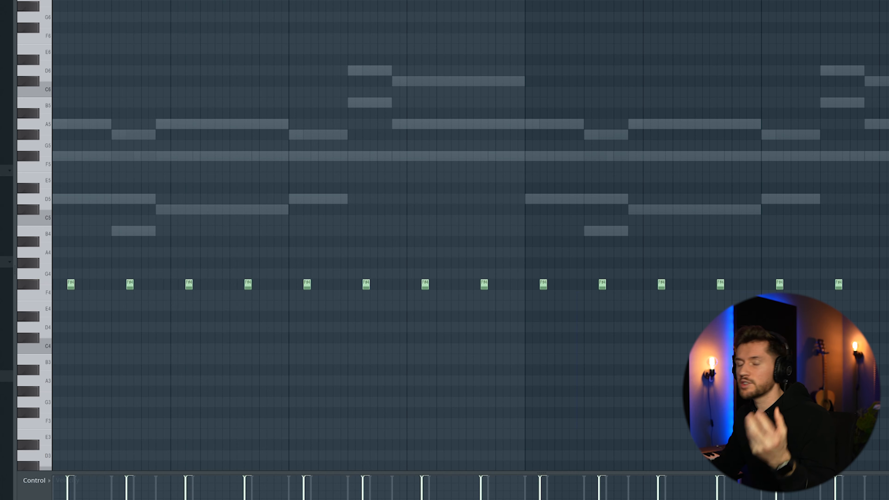
- Clone the Purity #2 channel and load the Hard Soprano preset from the Woodwind category in the clone
{"action": "key", "text": "F6"}
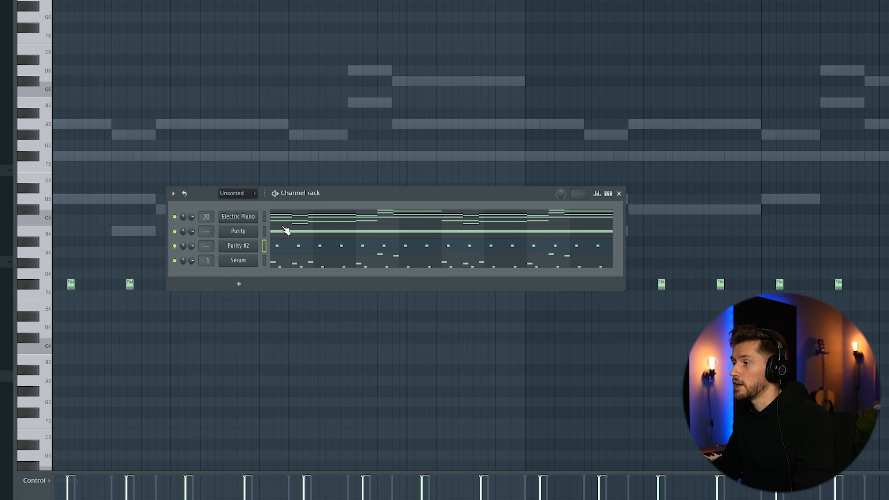
{"action": "right_click", "coordinate": [247, 248]}
{"action": "left_click", "coordinate": [279, 331]}
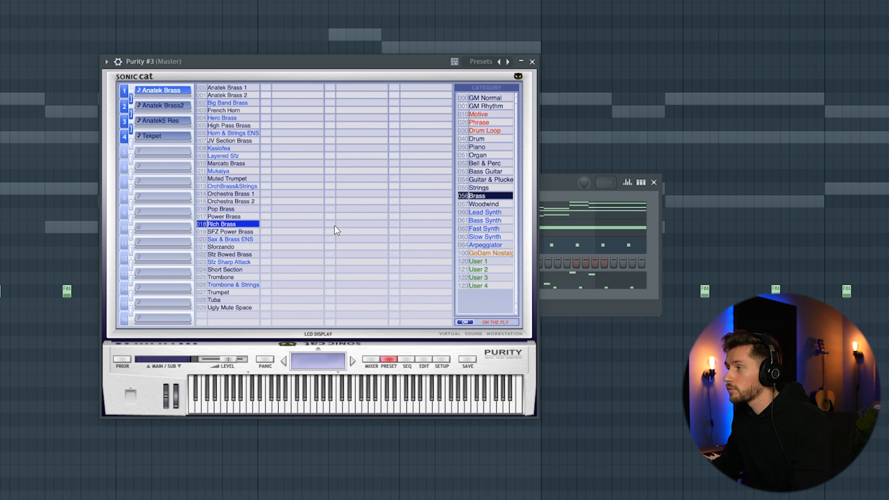
{"action": "left_click", "coordinate": [494, 204]}
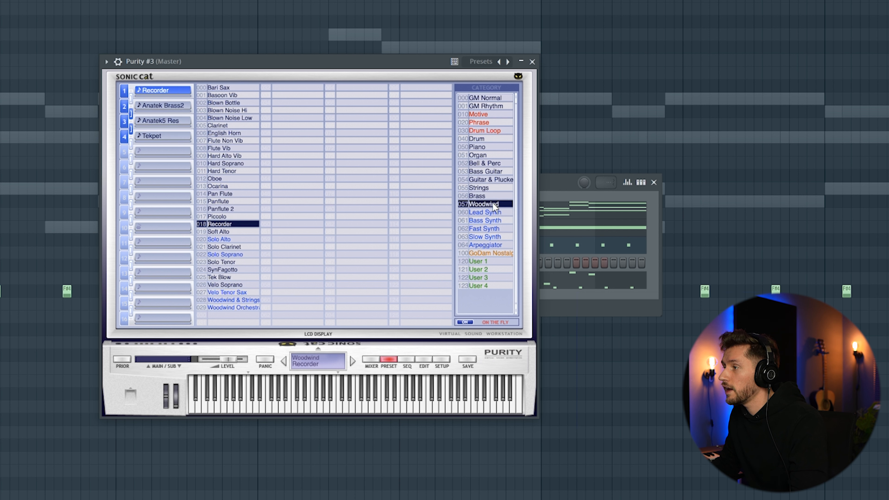
{"action": "left_click", "coordinate": [236, 163]}
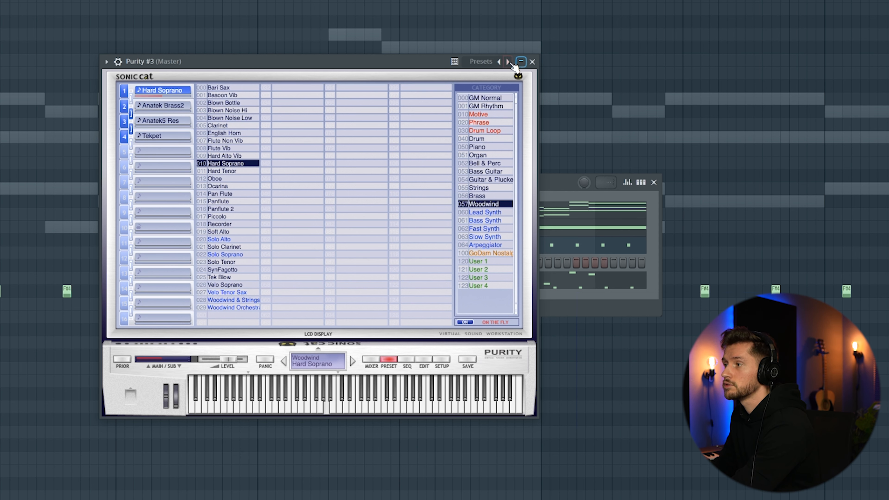
{"action": "left_click", "coordinate": [532, 62]}
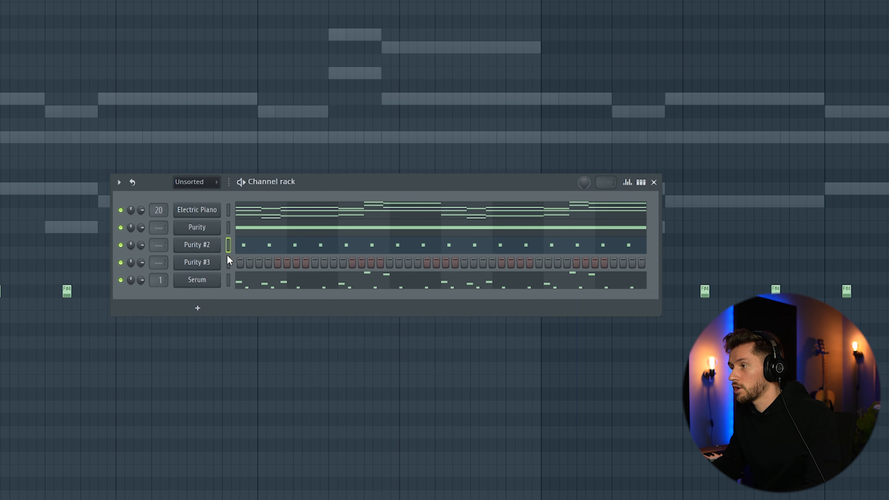
- Paste the F#4 notes into the cloned channel, add offset copies for one note per beat, and raise them an octave to F#5
{"action": "key", "text": "ctrl+v"}
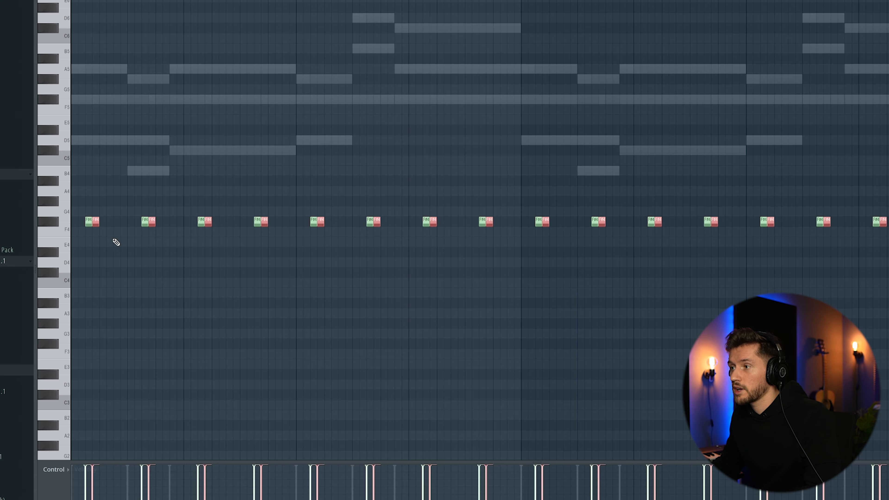
{"action": "left_click_drag", "start_coordinate": [101, 220], "coordinate": [115, 220]}
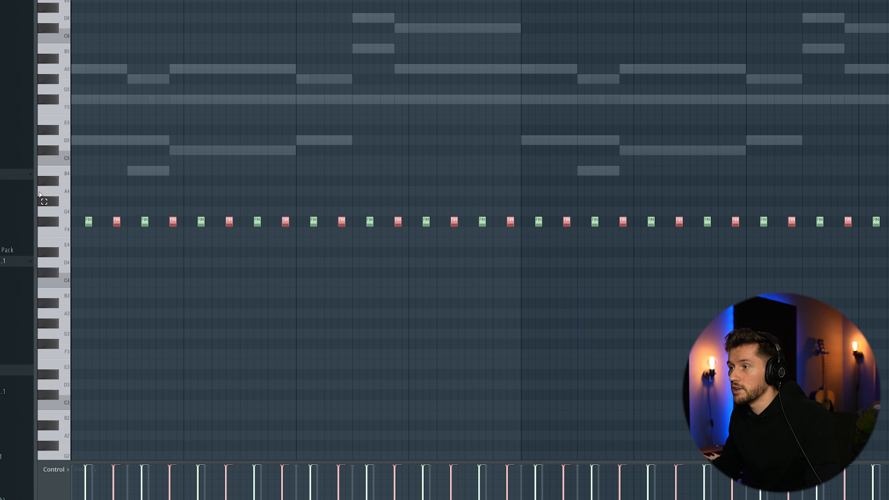
{"action": "key", "text": "ctrl+Up"}
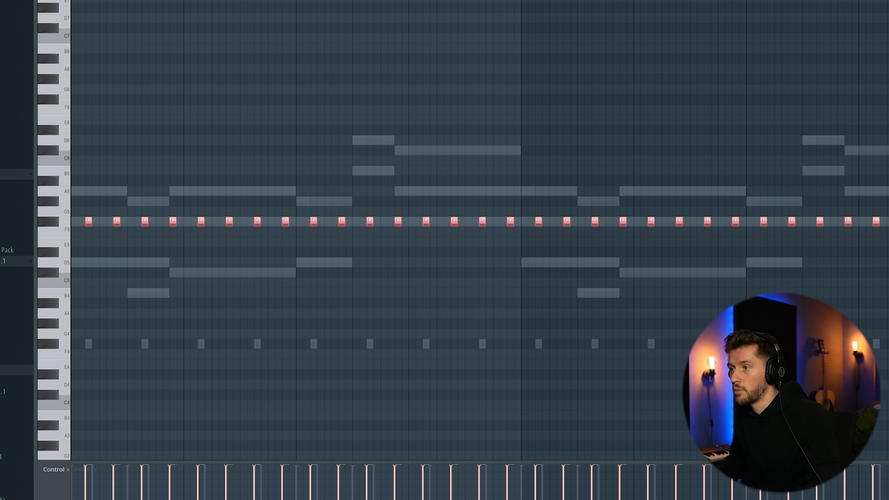
{"action": "key", "text": "space"}
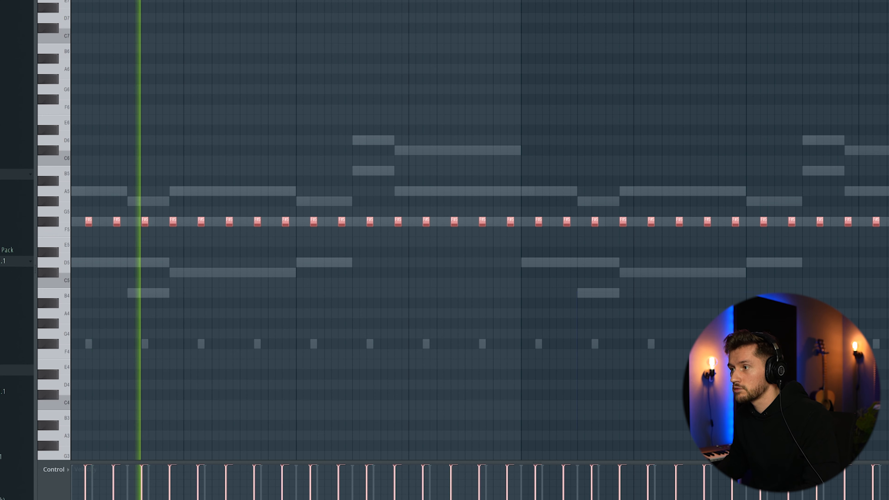
{"action": "key", "text": "F6"}
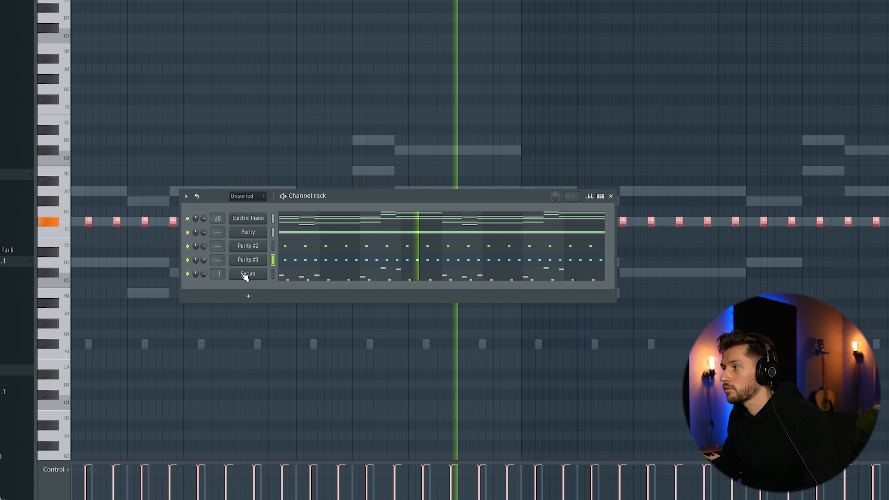
{"action": "key", "text": "space"}
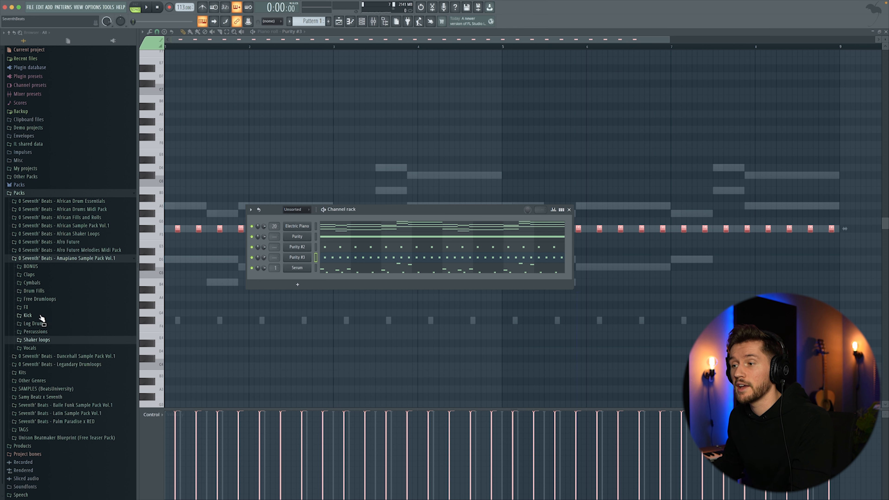
- Add the SB - Kick (1) sample as a channel above Electric Piano and place a C5 note on every beat
{"action": "left_click", "coordinate": [42, 316]}
{"action": "left_click", "coordinate": [50, 323]}
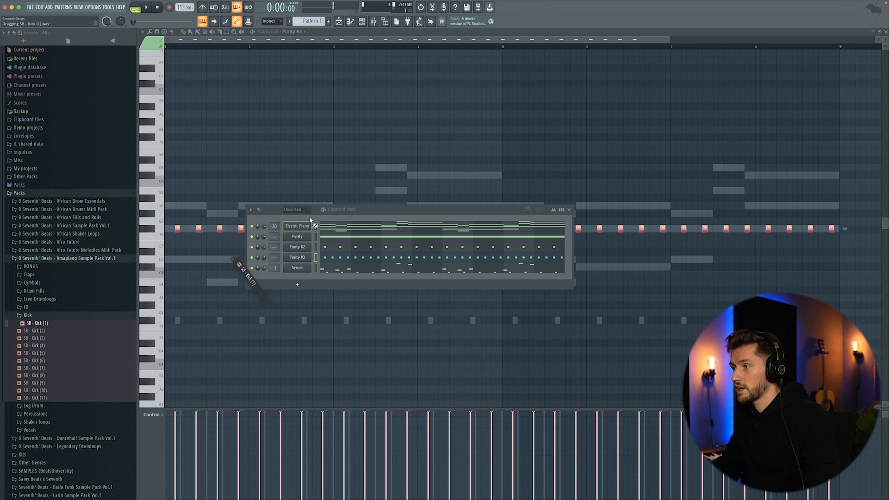
{"action": "left_click_drag", "start_coordinate": [300, 222], "coordinate": [298, 226]}
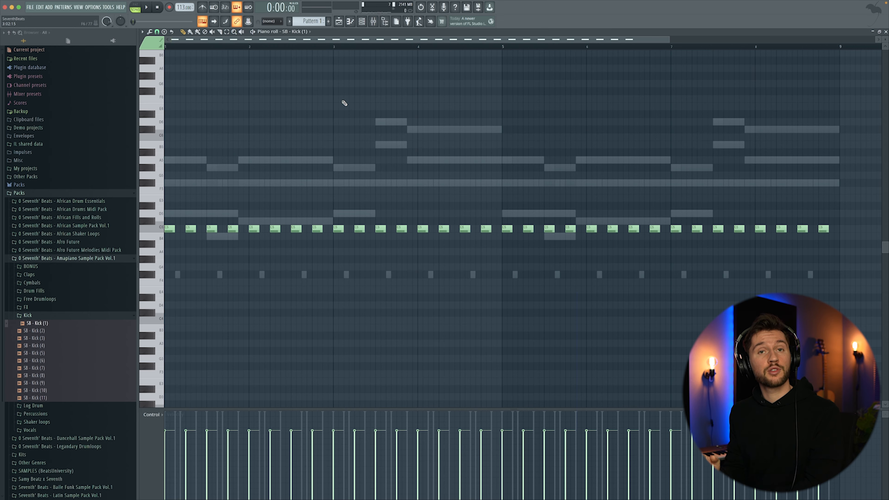
{"action": "key", "text": "space"}
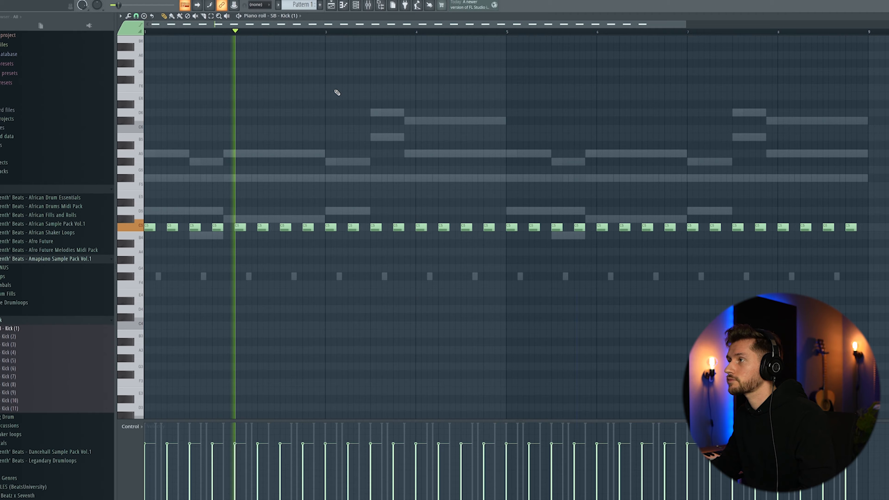
- Add the SB - BONGO (5) sample from the Percussions pack's Bongos folder as a channel below the kick
{"action": "key", "text": "F6"}
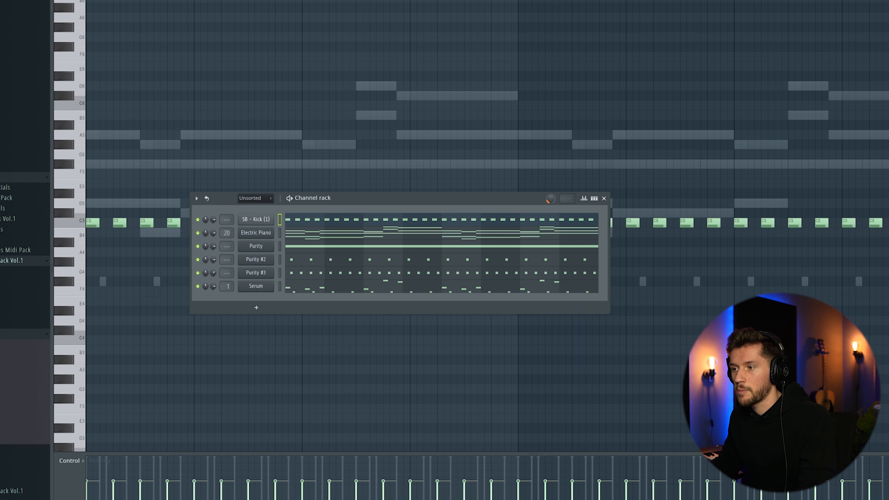
{"action": "left_click", "coordinate": [31, 315]}
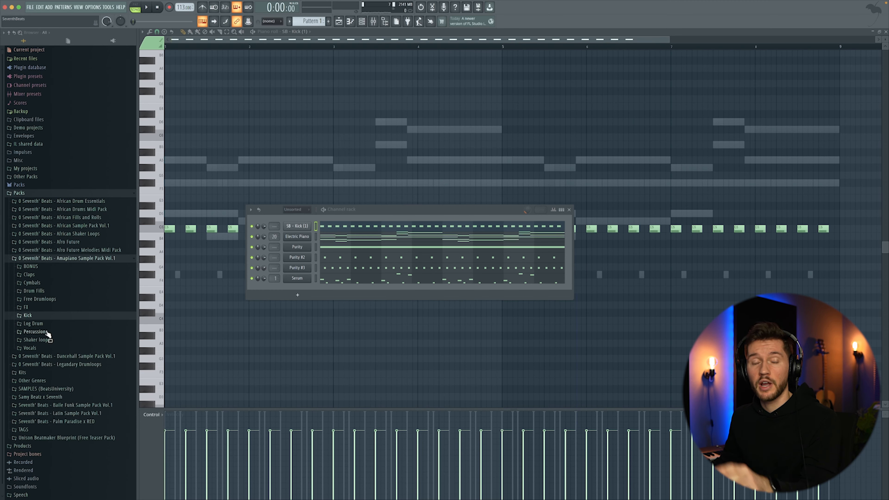
{"action": "left_click", "coordinate": [48, 332]}
{"action": "left_click", "coordinate": [49, 340]}
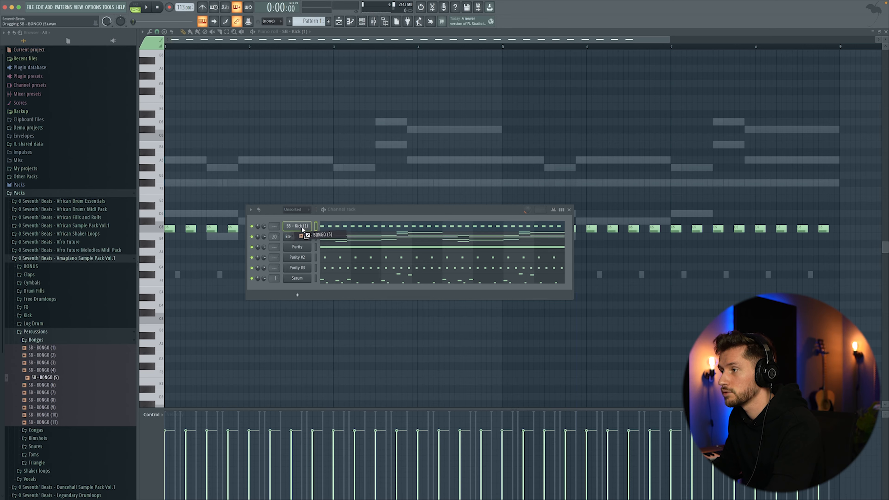
{"action": "left_click_drag", "start_coordinate": [302, 230], "coordinate": [302, 237]}
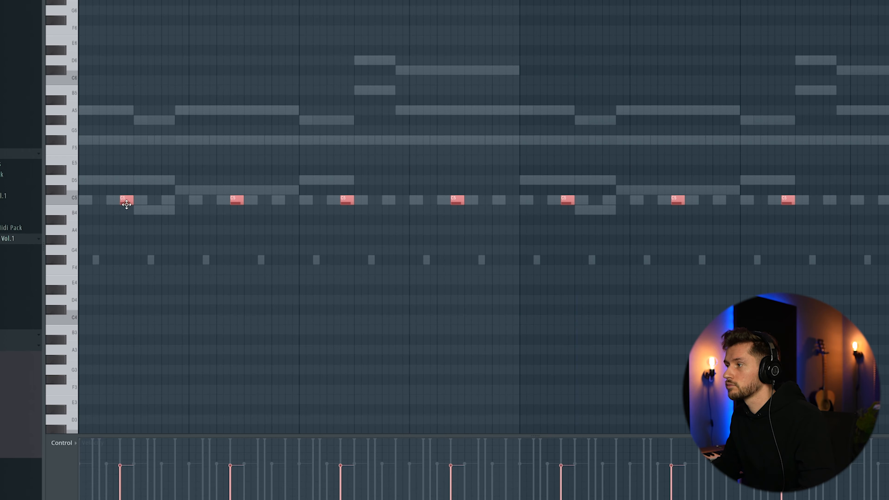
- Place one C5 bongo note per bar and shift all of them slightly later while auditioning the rhythm
{"action": "key", "text": "space"}
{"action": "key", "text": "space"}
{"action": "left_click_drag", "start_coordinate": [124, 201], "coordinate": [134, 202]}
{"action": "key", "text": "space"}
{"action": "left_click", "coordinate": [143, 201]}
{"action": "right_click", "coordinate": [149, 202]}
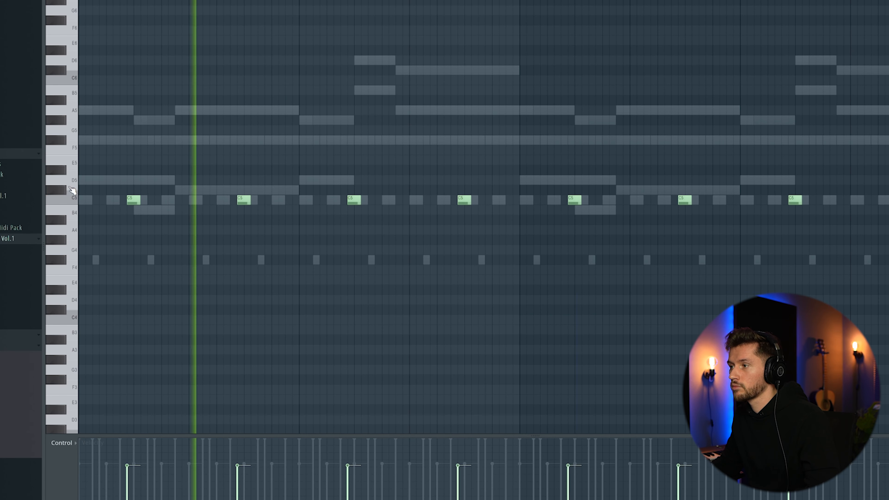
- Add the SB - Conga (2) sample as a channel below the bongo and reuse the bongo notes, shifted earlier in each bar
{"action": "key", "text": "F6"}
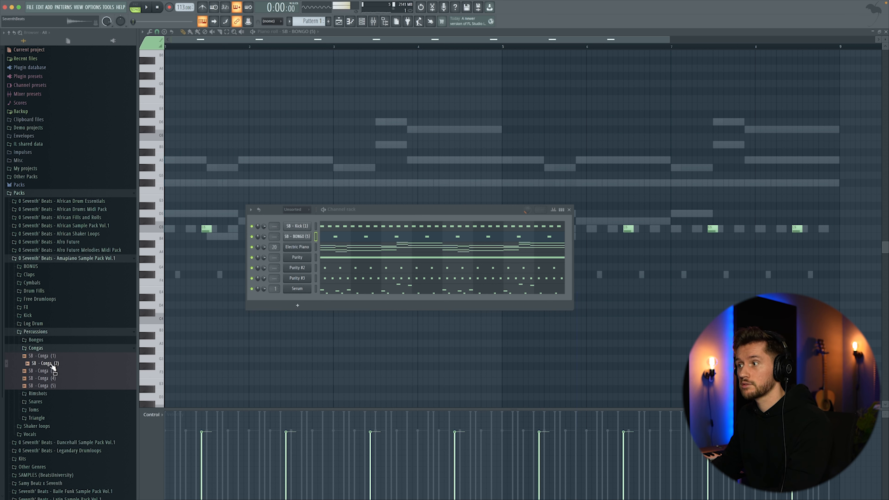
{"action": "left_click_drag", "start_coordinate": [299, 244], "coordinate": [314, 243]}
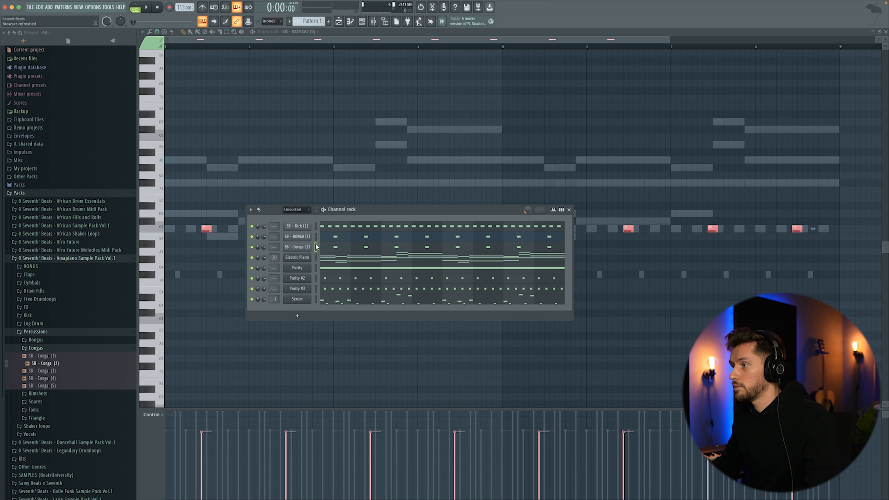
{"action": "key", "text": "F6"}
{"action": "key", "text": "space"}
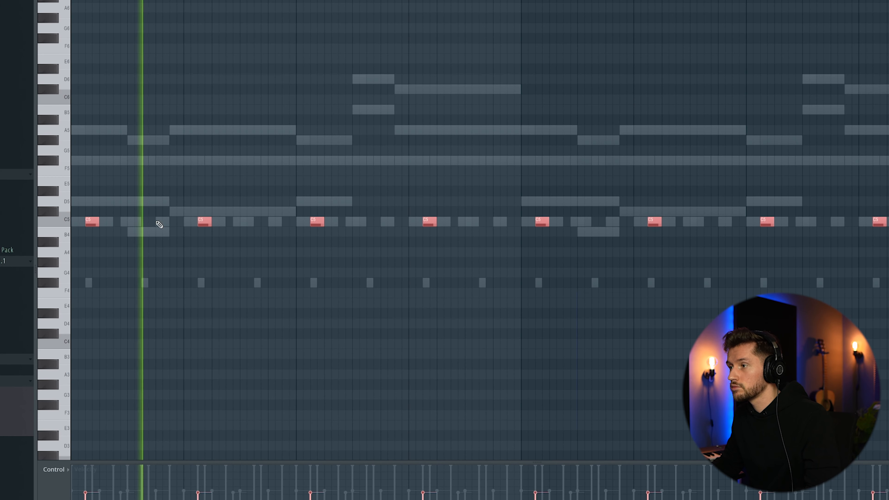
- Duplicate the conga notes half a bar later so the channel has two C5 hits per bar
{"action": "key", "text": "ctrl+c"}
{"action": "key", "text": "ctrl+v"}
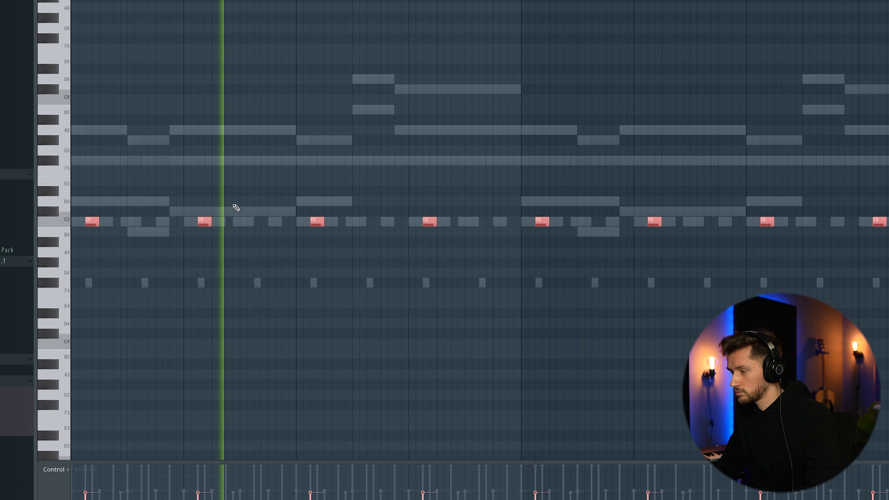
{"action": "key", "text": "shift+Right"}
{"action": "left_click_drag", "start_coordinate": [100, 222], "coordinate": [150, 219]}
{"action": "left_click", "coordinate": [299, 163]}
{"action": "right_click", "coordinate": [299, 164]}
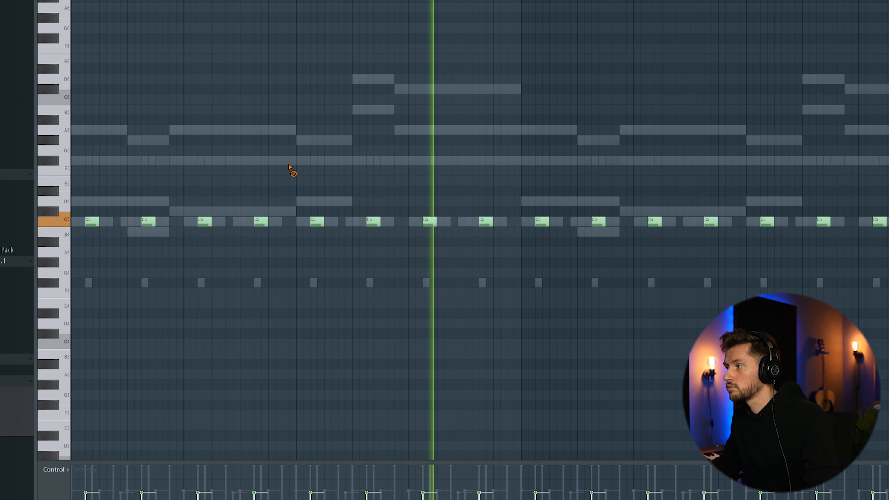
{"action": "key", "text": "space"}
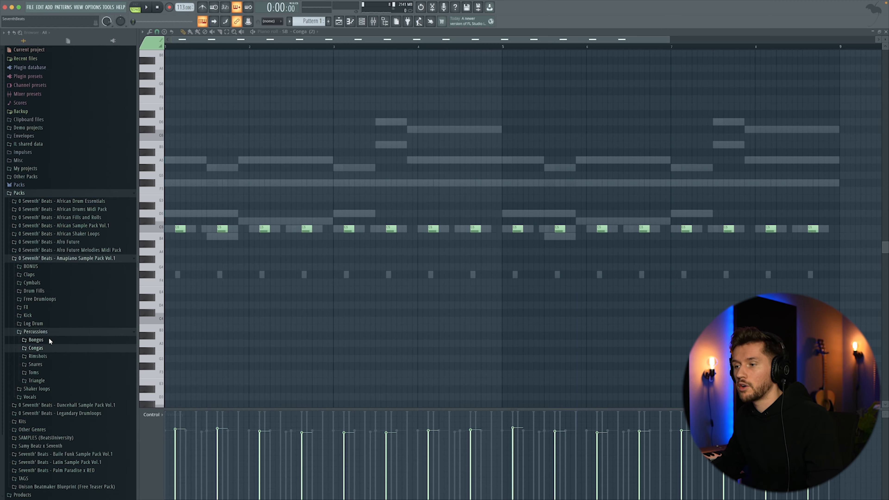
- Add the SB - Snare (11) sample from the Percussions pack's Snares folder as a channel below the conga
{"action": "left_click", "coordinate": [44, 364]}
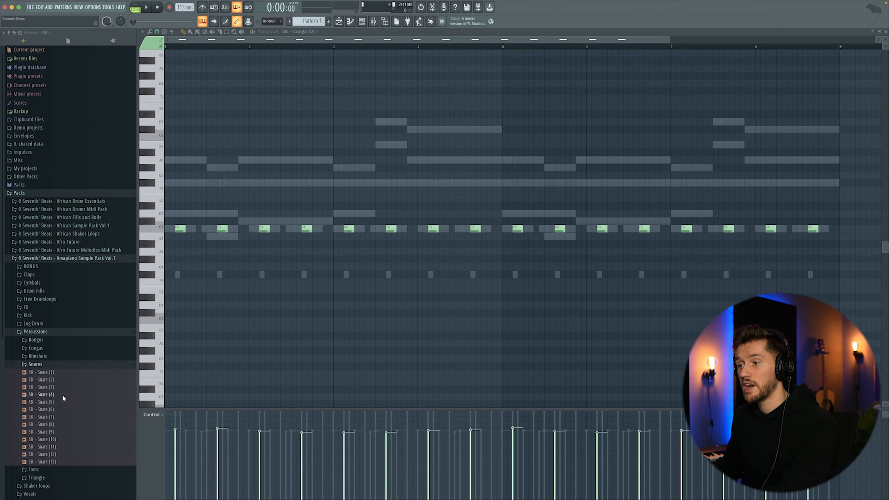
{"action": "left_click", "coordinate": [56, 432]}
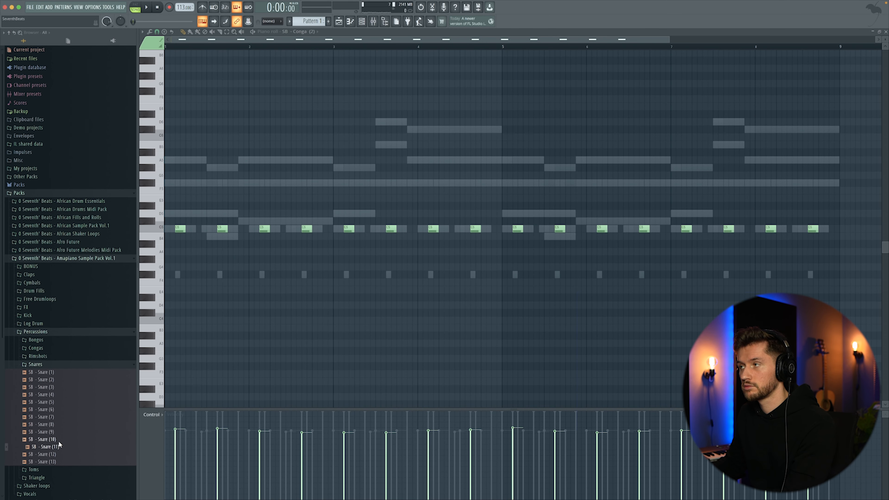
{"action": "left_click", "coordinate": [362, 23]}
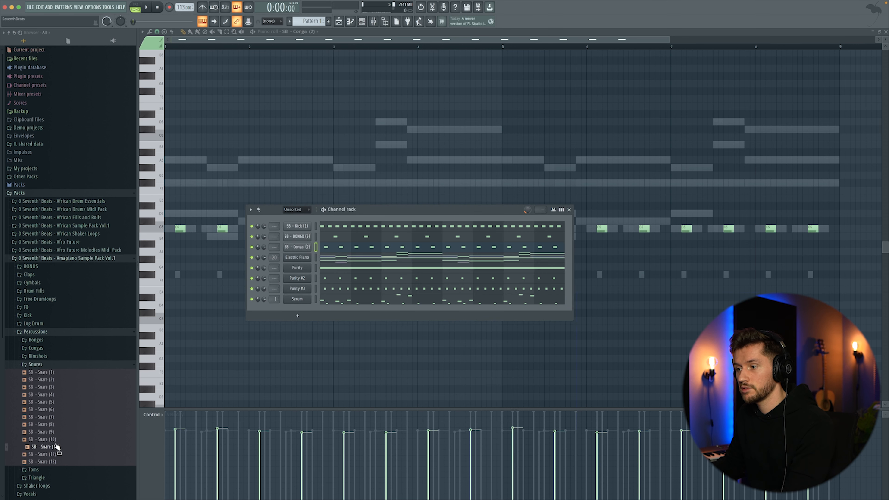
- Place three short C5 snare notes in bar 1 and shift them all slightly earlier while auditioning the rhythm
{"action": "left_click", "coordinate": [198, 229]}
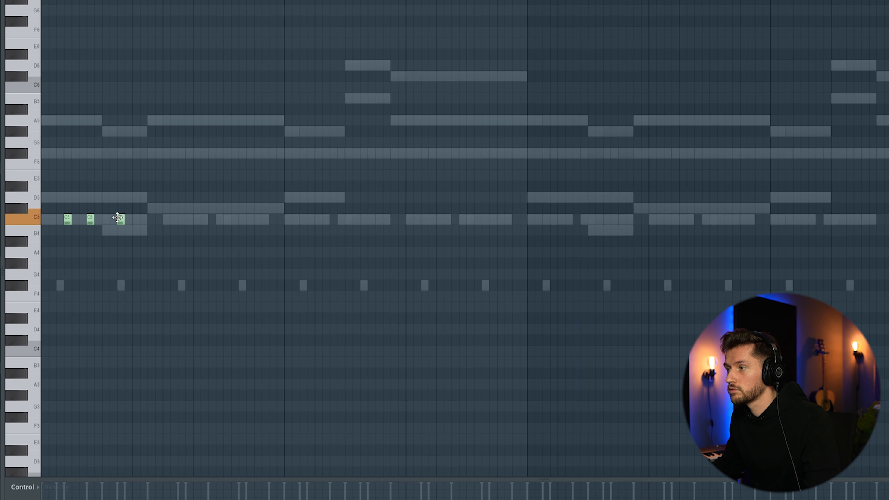
{"action": "key", "text": "space"}
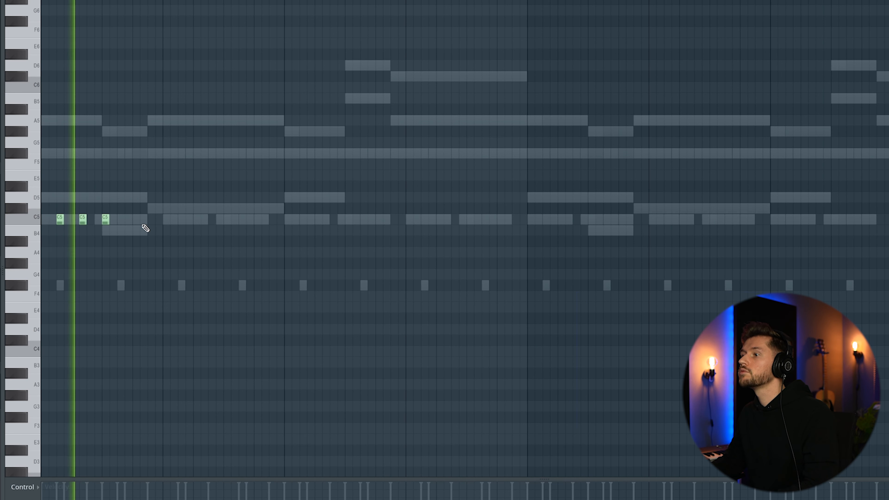
{"action": "key", "text": "space"}
{"action": "key", "text": "ctrl+a"}
{"action": "key", "text": "shift+Left"}
{"action": "key", "text": "space"}
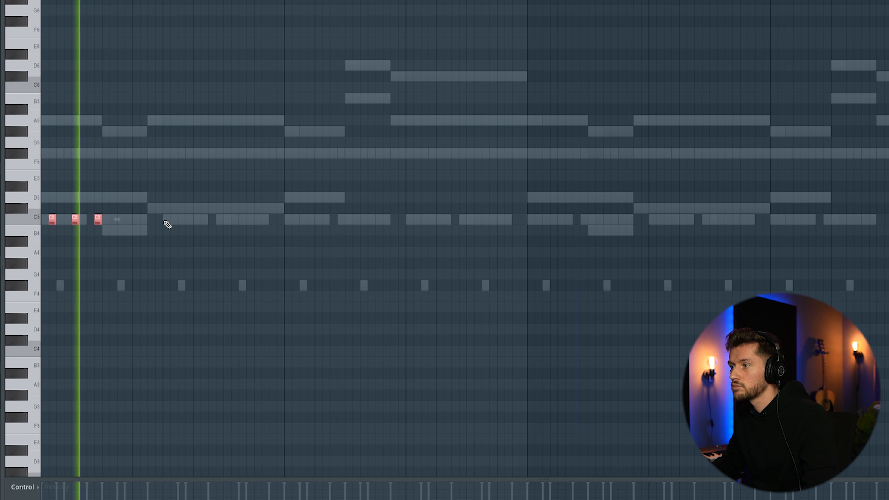
- Add two short C5 snare hits in bar 2 and repeat the two-bar snare pattern through bar 8
{"action": "left_click", "coordinate": [172, 220]}
{"action": "left_click", "coordinate": [196, 221]}
{"action": "left_click", "coordinate": [218, 221]}
{"action": "key", "text": "space"}
{"action": "left_click_drag", "start_coordinate": [243, 221], "coordinate": [167, 221]}
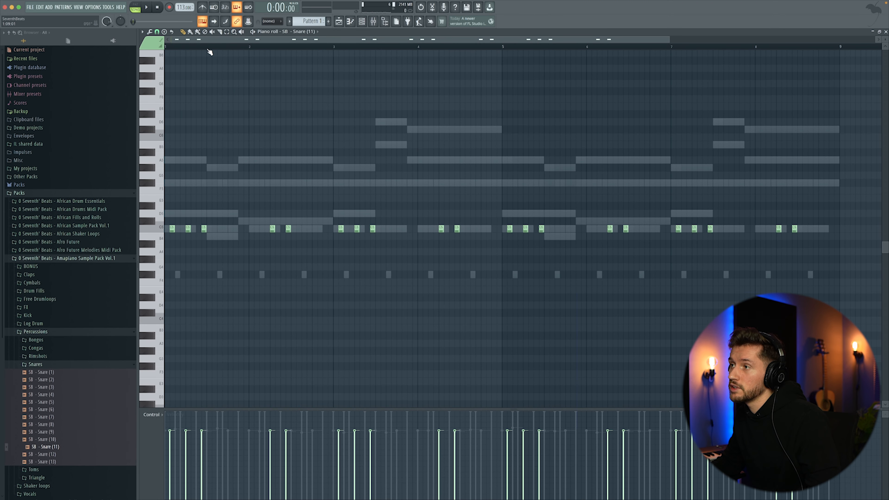
- Add the SB - Rim (4) sample from the Rimshots folder as a channel below the snare
{"action": "key", "text": "F6"}
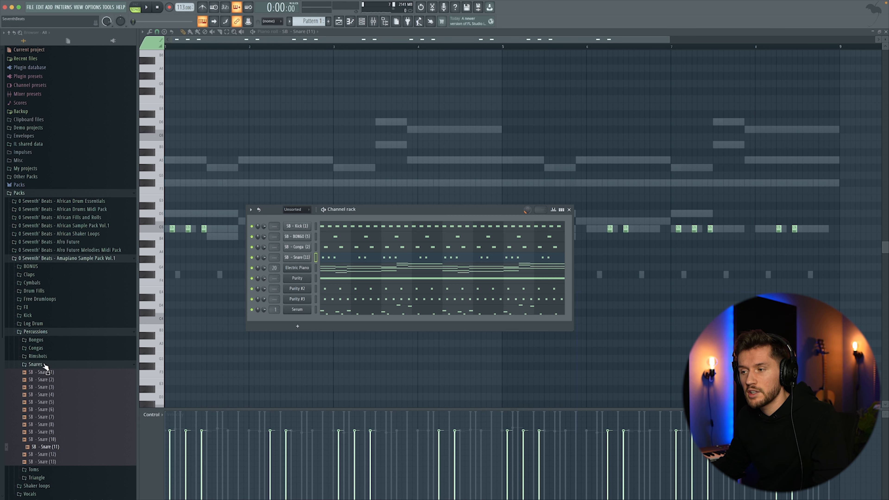
{"action": "left_click", "coordinate": [38, 364]}
{"action": "left_click", "coordinate": [42, 356]}
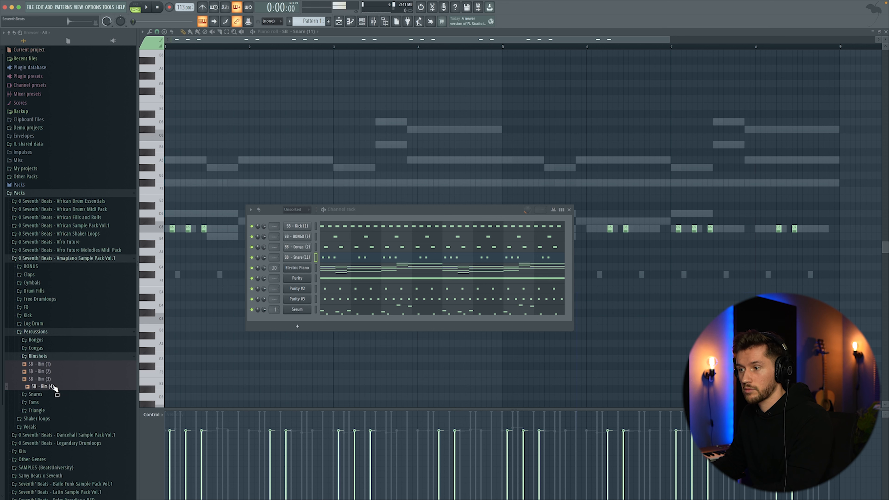
{"action": "left_click_drag", "start_coordinate": [301, 265], "coordinate": [300, 263]}
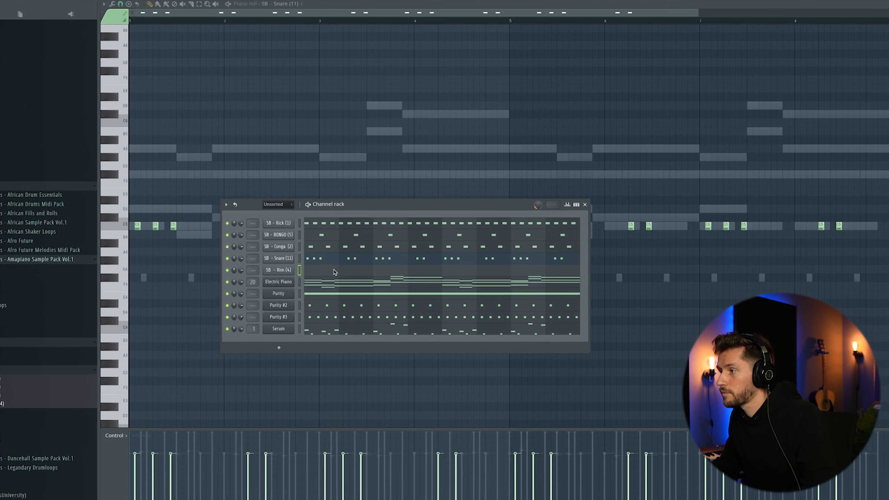
- Place one C5 rimshot note near the end of each of the first four bars during playback
{"action": "left_click", "coordinate": [346, 269]}
{"action": "key", "text": "space"}
{"action": "left_click", "coordinate": [169, 222]}
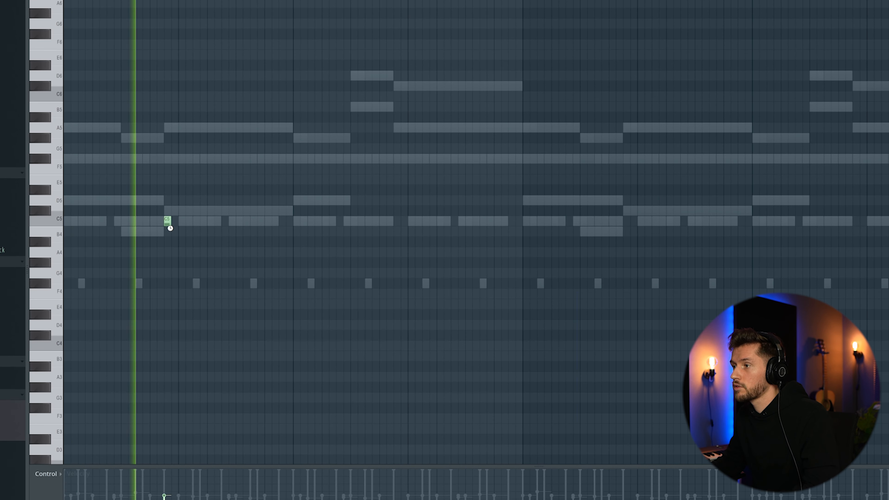
{"action": "left_click", "coordinate": [282, 222]}
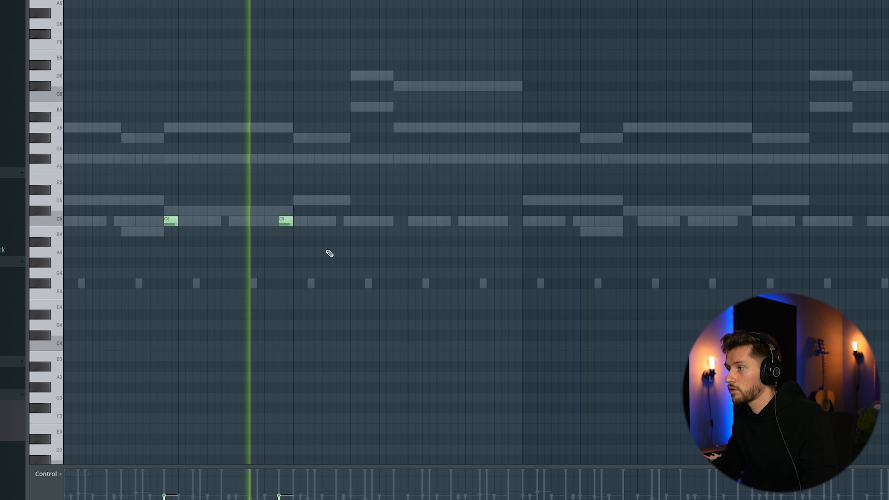
{"action": "left_click", "coordinate": [396, 221]}
{"action": "left_click", "coordinate": [512, 222]}
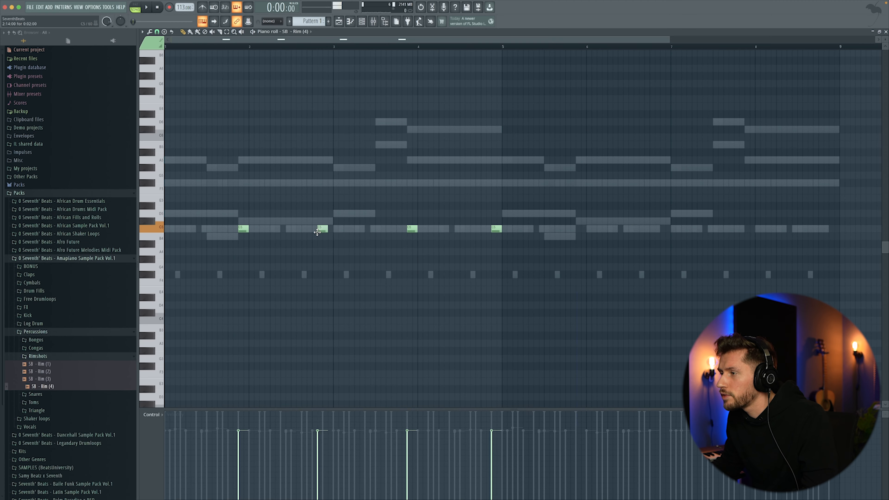
- Shift every second rimshot slightly earlier with a lower velocity and repeat the pattern over bars 5 to 8
{"action": "key", "text": "space"}
{"action": "left_click_drag", "start_coordinate": [496, 229], "coordinate": [486, 230]}
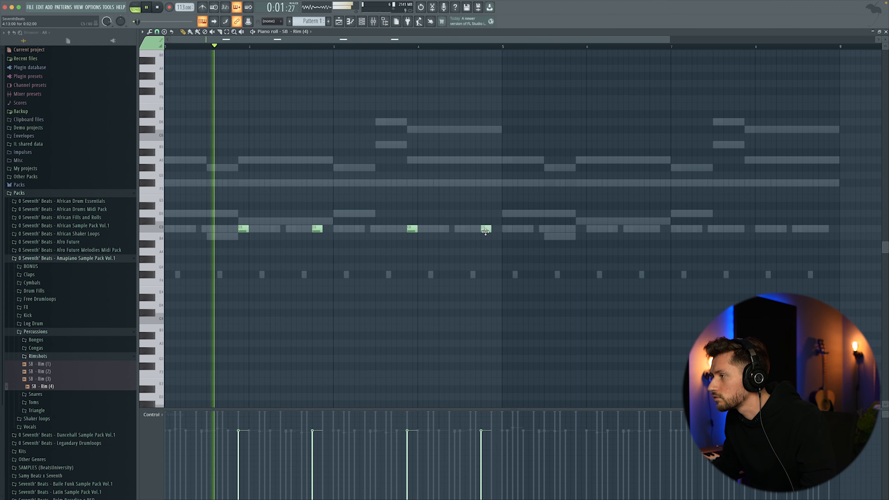
{"action": "key", "text": "ctrl+a"}
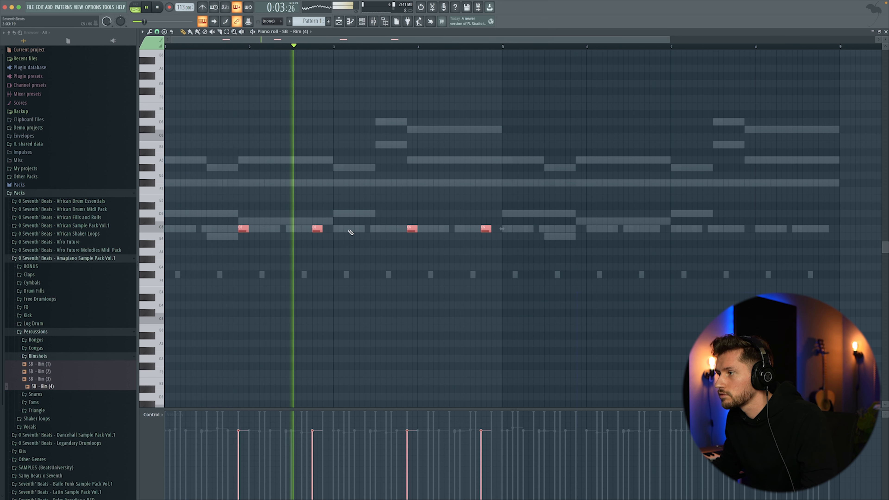
{"action": "right_click", "coordinate": [502, 187]}
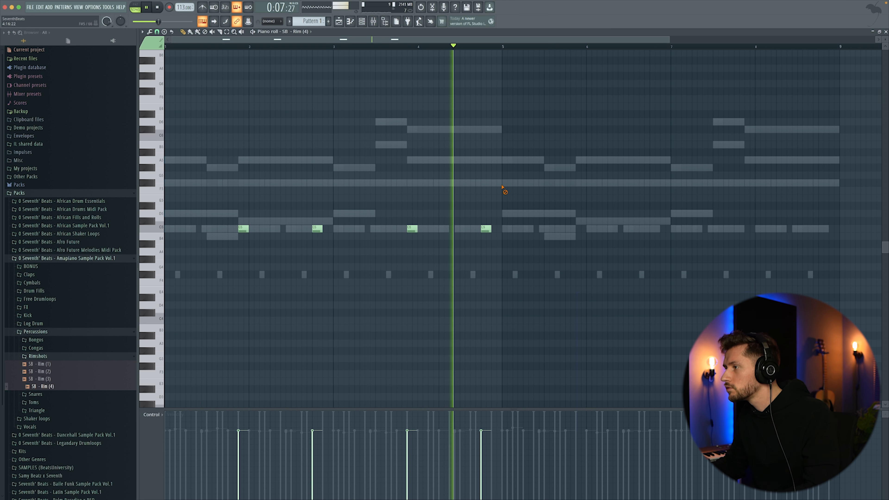
{"action": "key", "text": "space"}
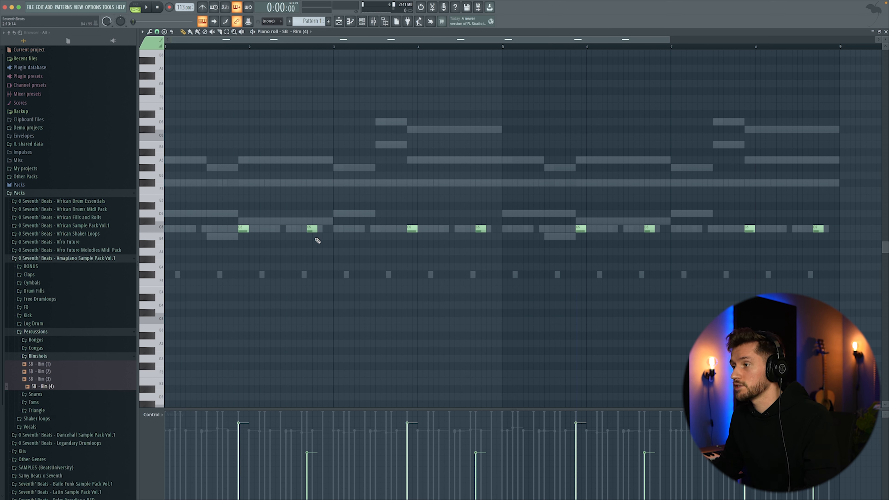
{"action": "key", "text": "space"}
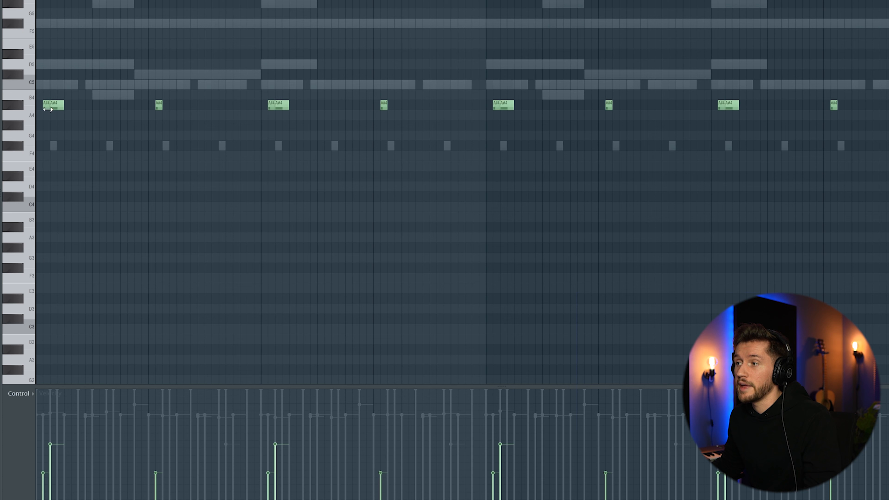
- Audition the SB - Tom (7) pattern and place one C5 hit near the end of every odd bar on the SB - Tom (10) channel
{"action": "key", "text": "space"}
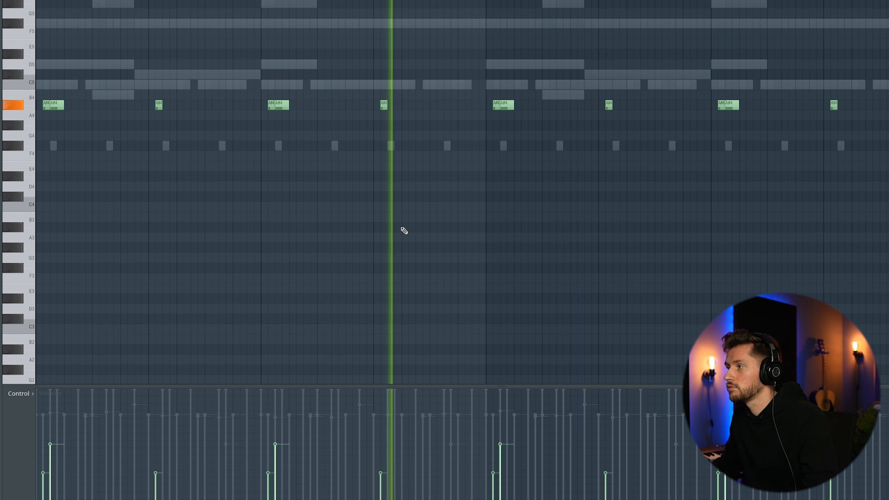
{"action": "key", "text": "space"}
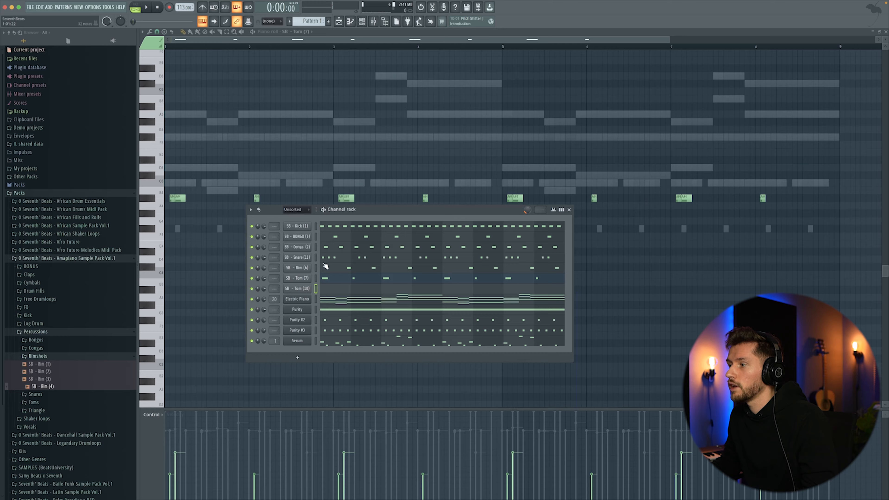
{"action": "left_click", "coordinate": [335, 291]}
{"action": "key", "text": "space"}
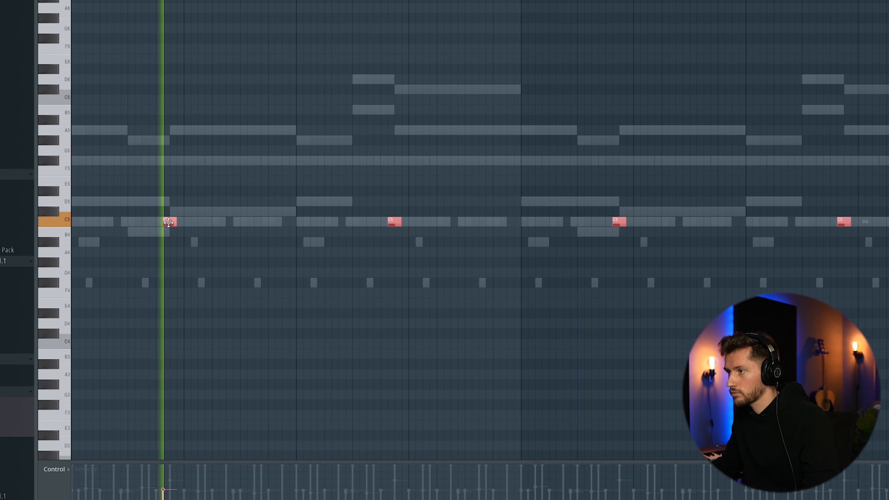
{"action": "left_click", "coordinate": [297, 205], "text": "ctrl"}
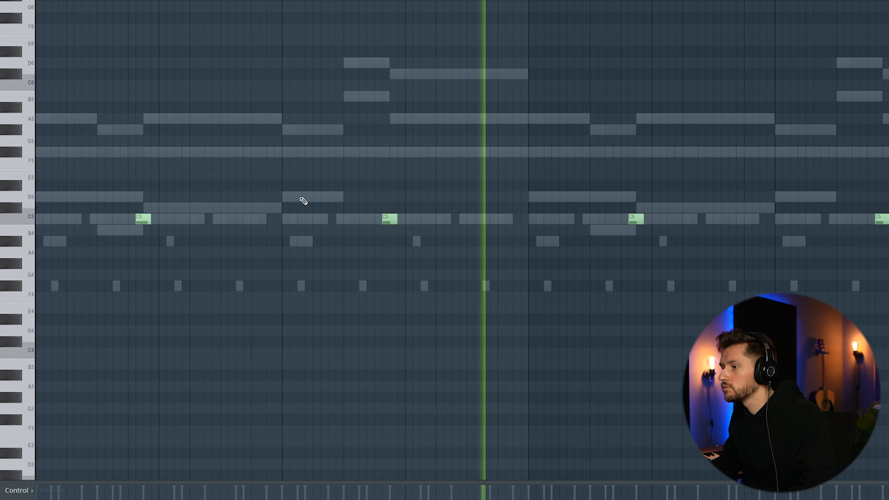
{"action": "key", "text": "space"}
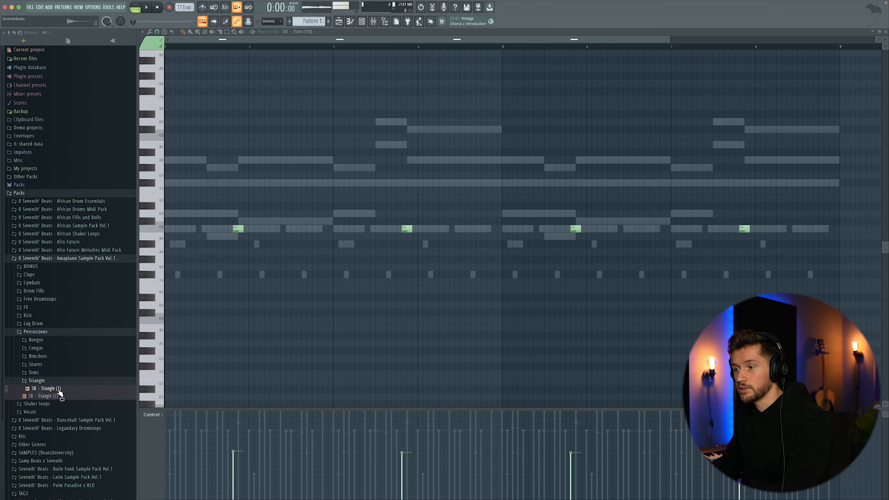
- Add the SB - Triangle (1) sample as a channel below the toms with one C5 hit late in every even bar
{"action": "left_click", "coordinate": [58, 396]}
{"action": "key", "text": "F6"}
{"action": "left_click_drag", "start_coordinate": [47, 392], "coordinate": [257, 315]}
{"action": "key", "text": "F6"}
{"action": "key", "text": "space"}
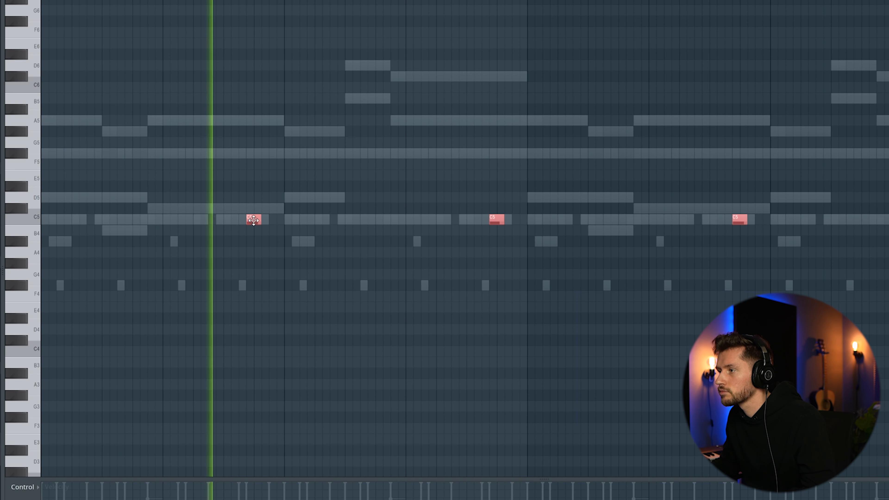
{"action": "left_click", "coordinate": [577, 192]}
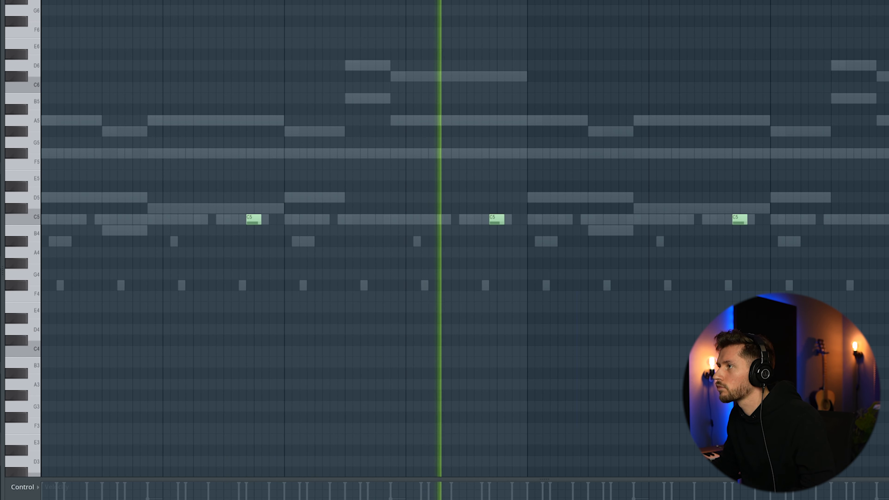
- Add the SB - Chant (8) sample from the Vocals pack's Chants folder as a channel below the triangle
{"action": "key", "text": "F6"}
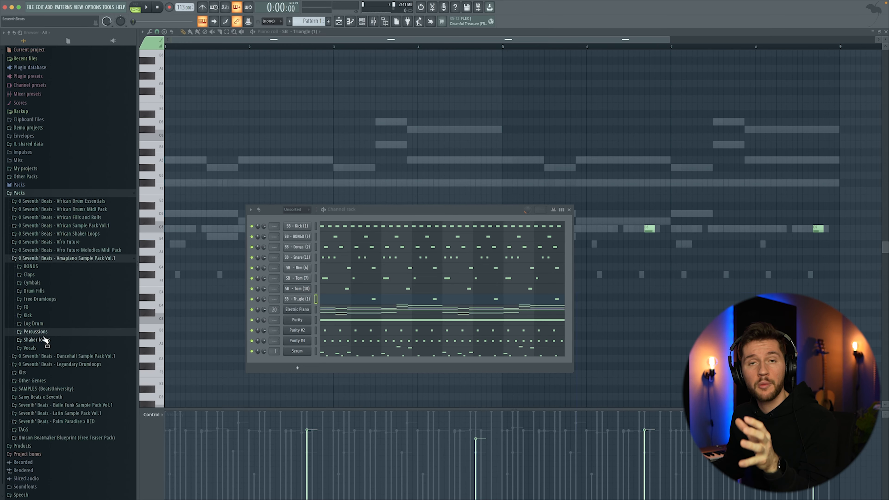
{"action": "left_click", "coordinate": [35, 348]}
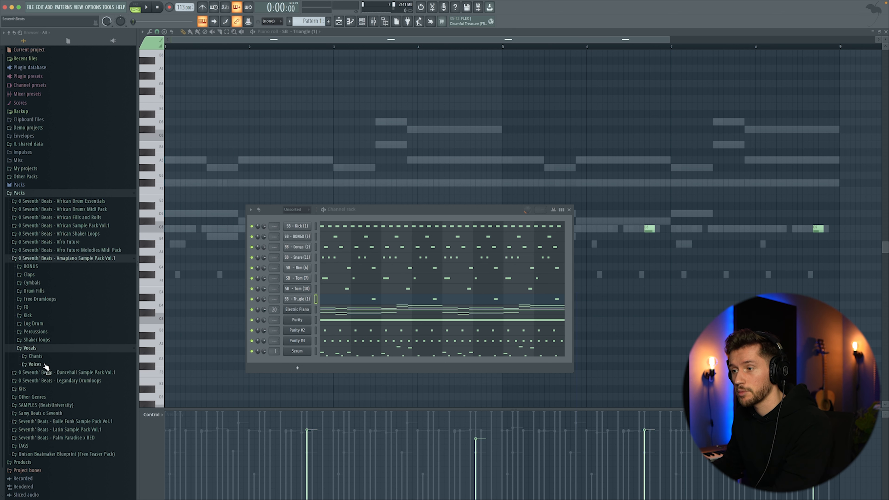
{"action": "left_click", "coordinate": [39, 357]}
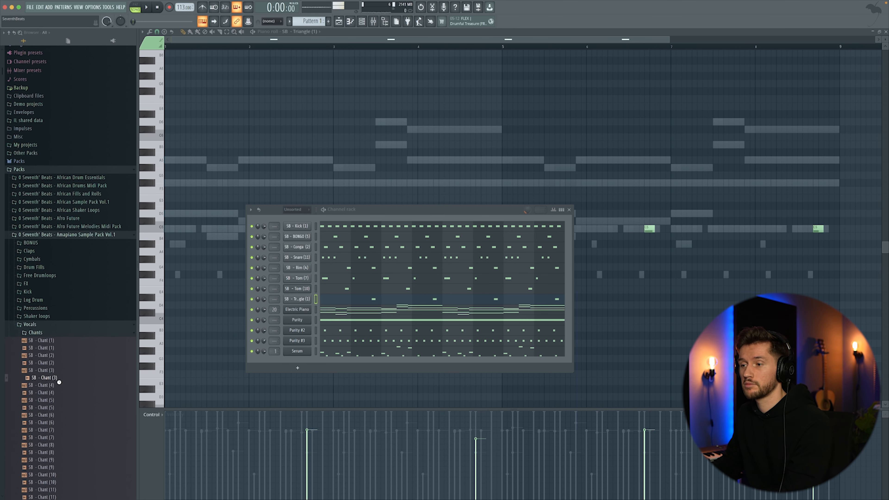
{"action": "left_click", "coordinate": [52, 415]}
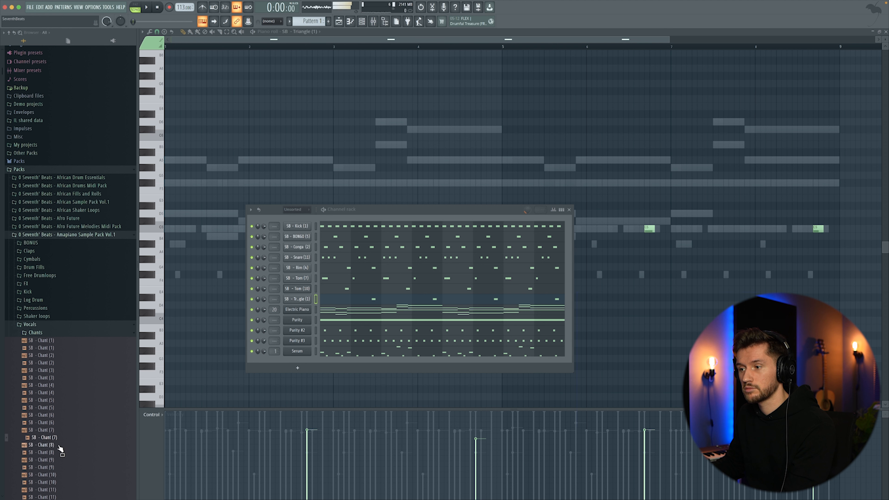
{"action": "left_click_drag", "start_coordinate": [99, 431], "coordinate": [298, 305]}
- Place a C5 chant note in the second half of bar 1, shift it slightly later and raise its velocity
{"action": "left_click", "coordinate": [346, 309]}
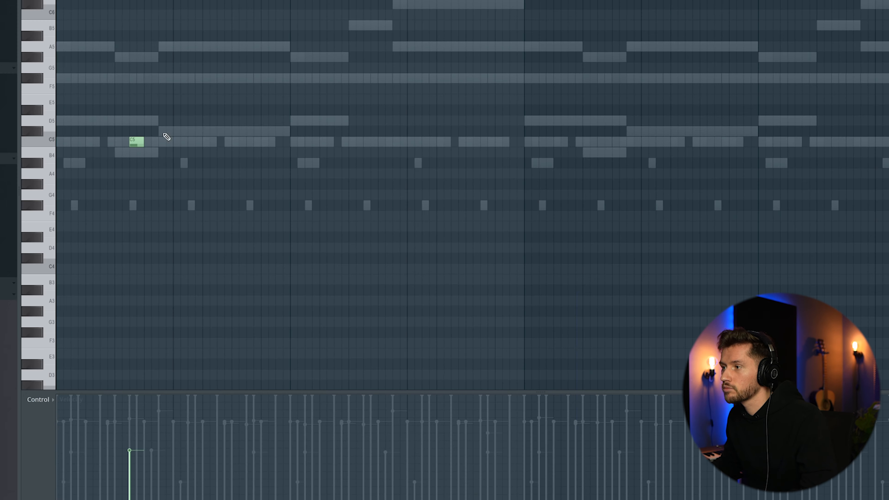
{"action": "key", "text": "space"}
{"action": "key", "text": "space"}
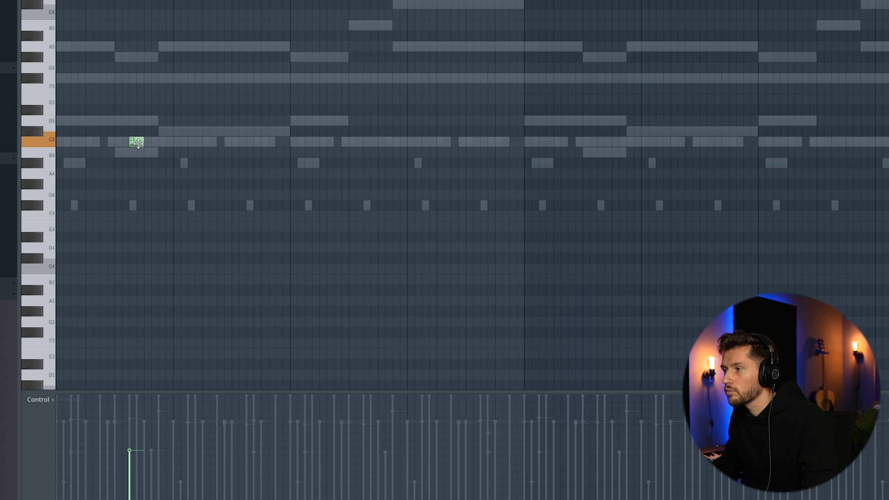
{"action": "left_click_drag", "start_coordinate": [136, 142], "coordinate": [143, 142]}
{"action": "key", "text": "space"}
{"action": "left_click", "coordinate": [141, 423]}
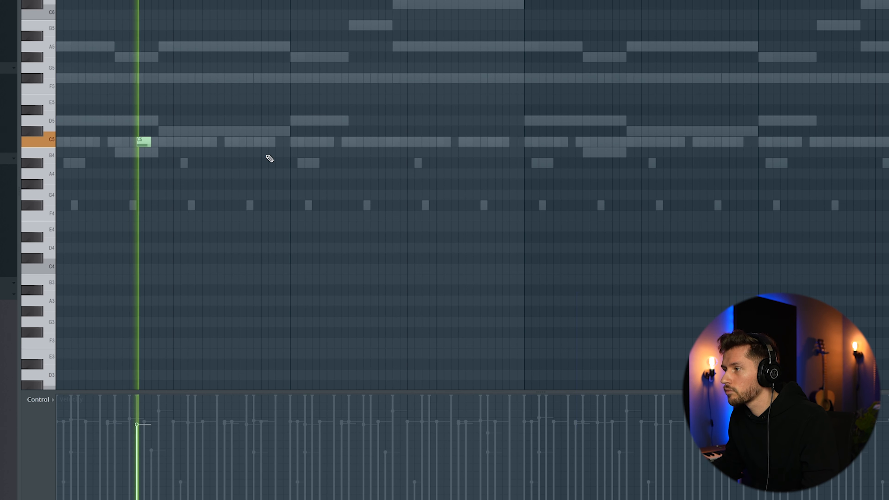
- Repeat the C5 chant note at the same position in bars 3, 5 and 7 and audition the pattern
{"action": "left_click", "coordinate": [374, 143]}
{"action": "left_click", "coordinate": [612, 143]}
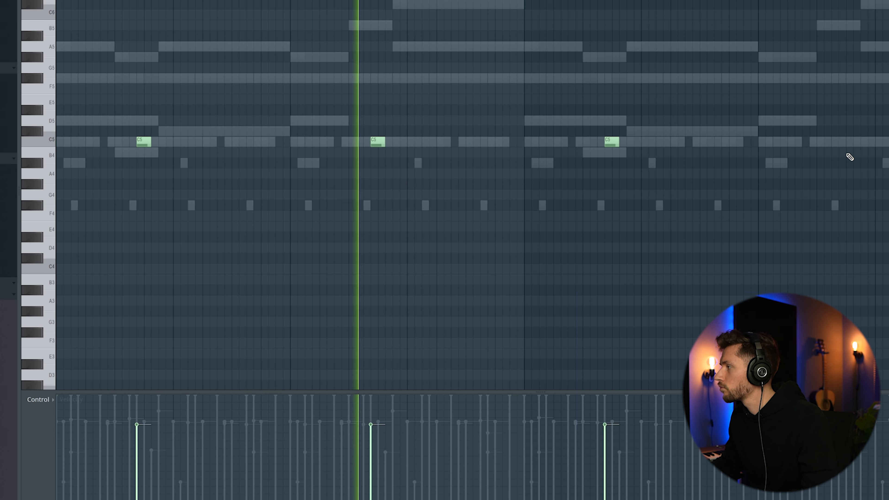
{"action": "left_click", "coordinate": [838, 141]}
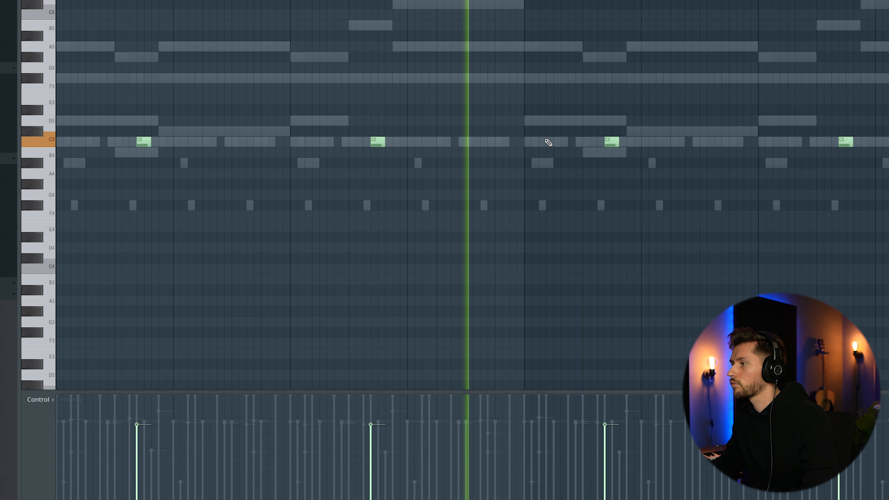
{"action": "key", "text": "space"}
{"action": "key", "text": "F6"}
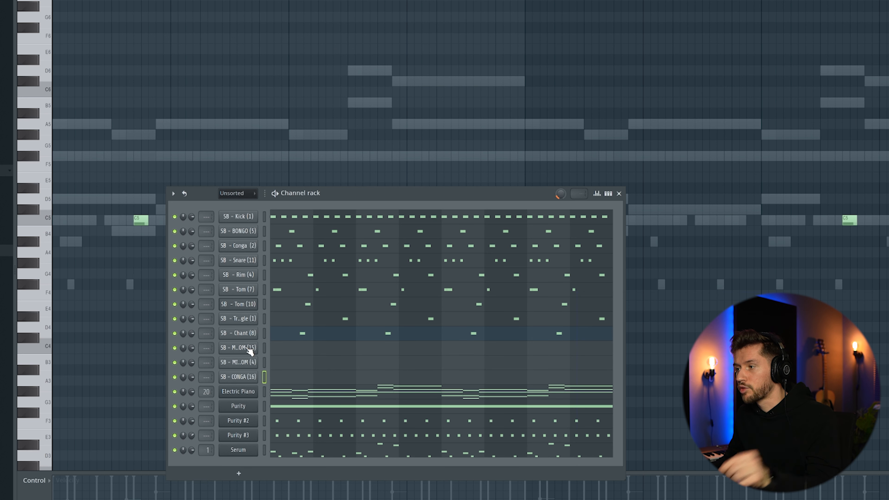
- Audition the SB - MID TOM (15), SB - MID TOM (4) and SB - CONGA (16) samples in the channel rack
{"action": "left_click", "coordinate": [249, 348]}
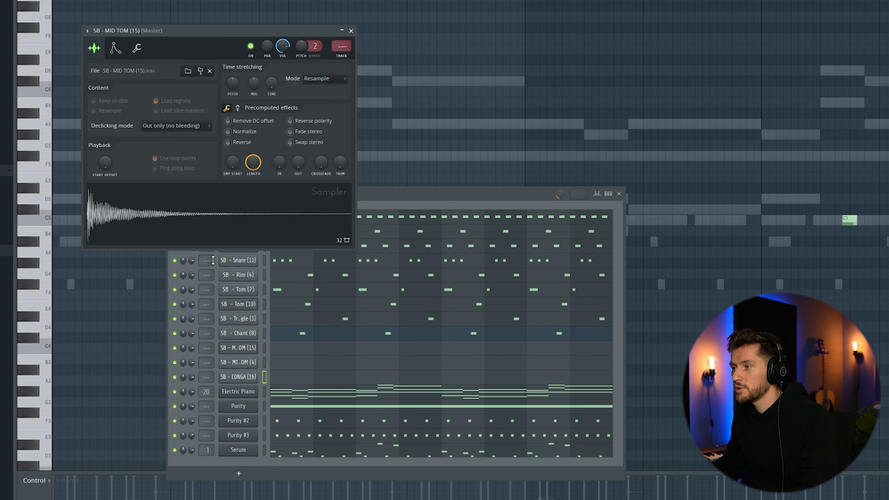
{"action": "left_click", "coordinate": [250, 363]}
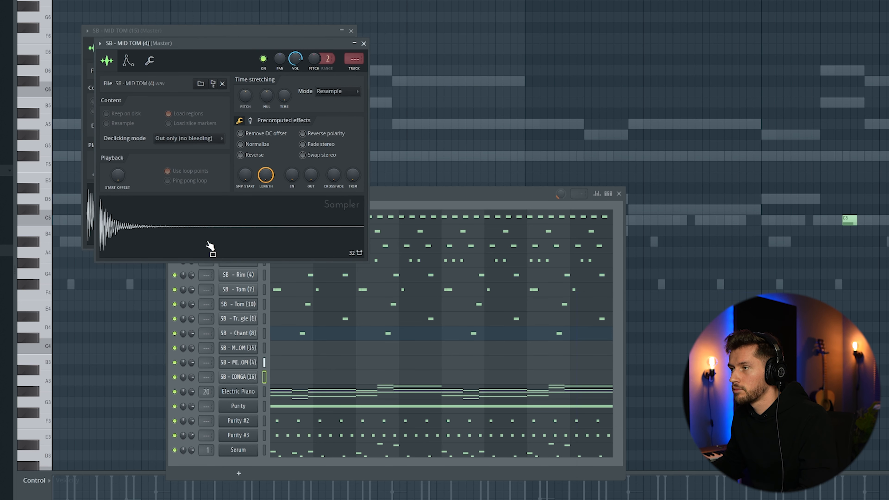
{"action": "left_click", "coordinate": [249, 377]}
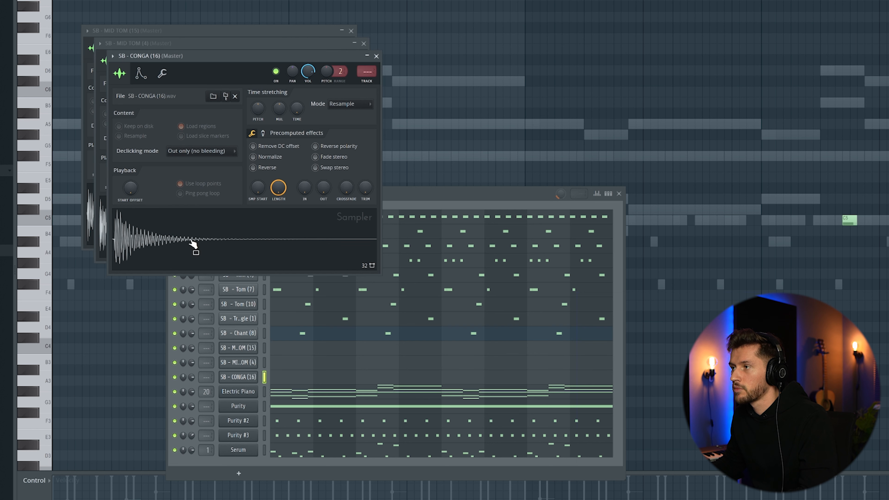
{"action": "left_click", "coordinate": [376, 56]}
{"action": "left_click", "coordinate": [364, 43]}
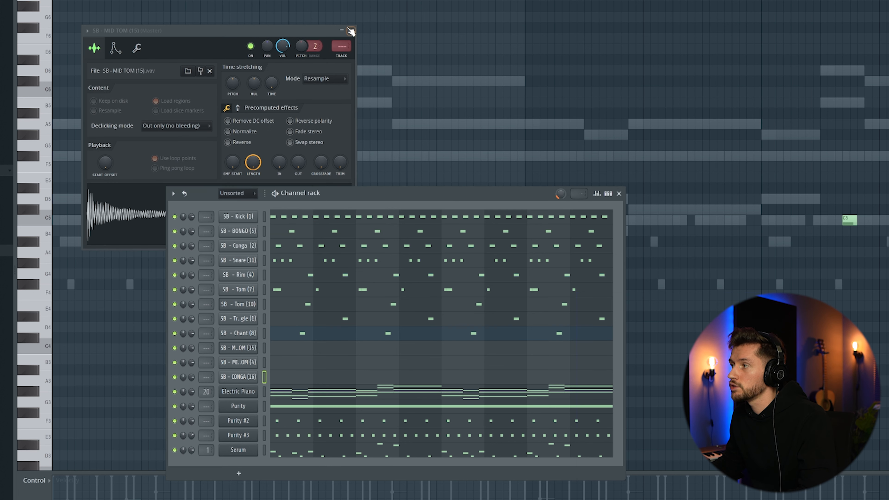
{"action": "left_click", "coordinate": [351, 31]}
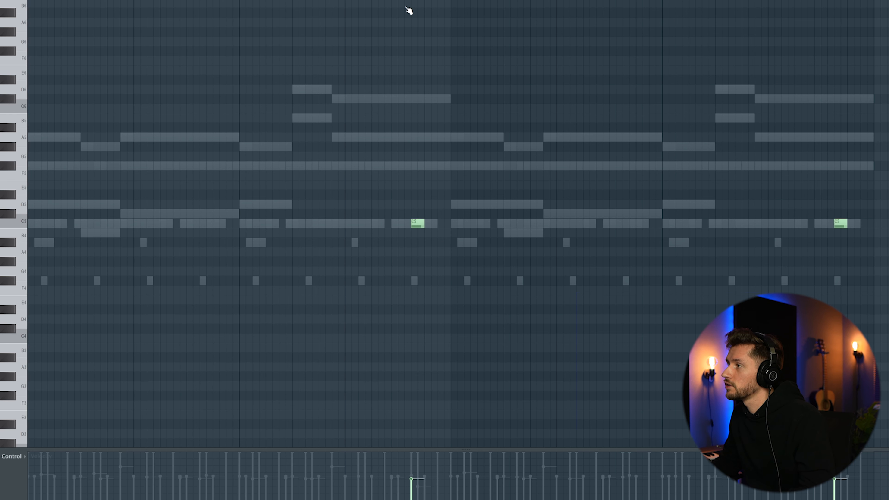
- Build and audition a fill late in bars 4 and 8, with C5 hits on both mid toms and E5 and C5 notes on SB - CONGA (16)
{"action": "key", "text": "space"}
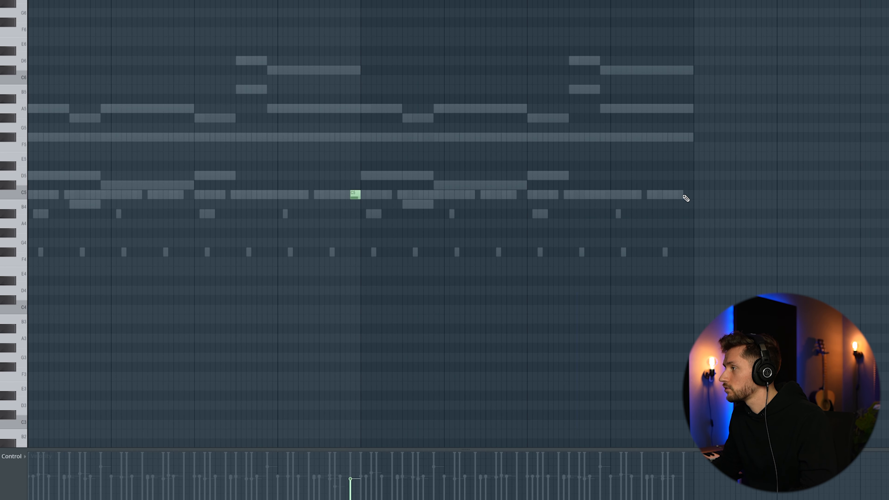
{"action": "key", "text": "space"}
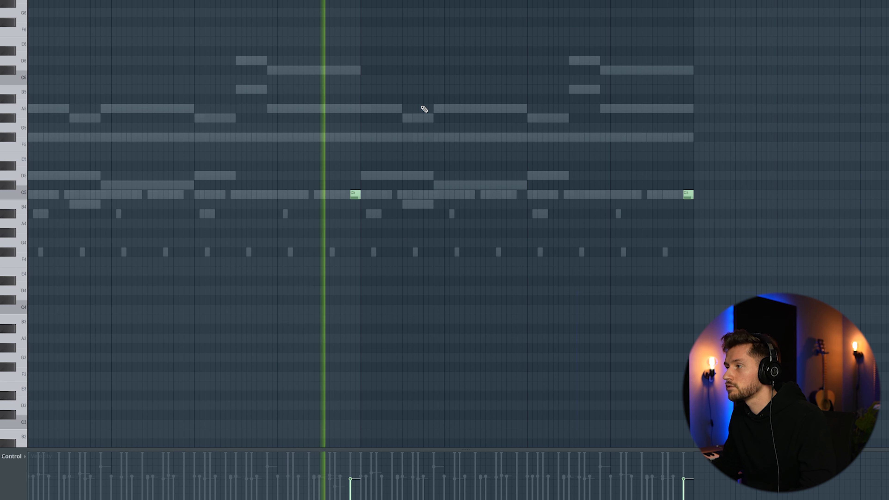
{"action": "key", "text": "space"}
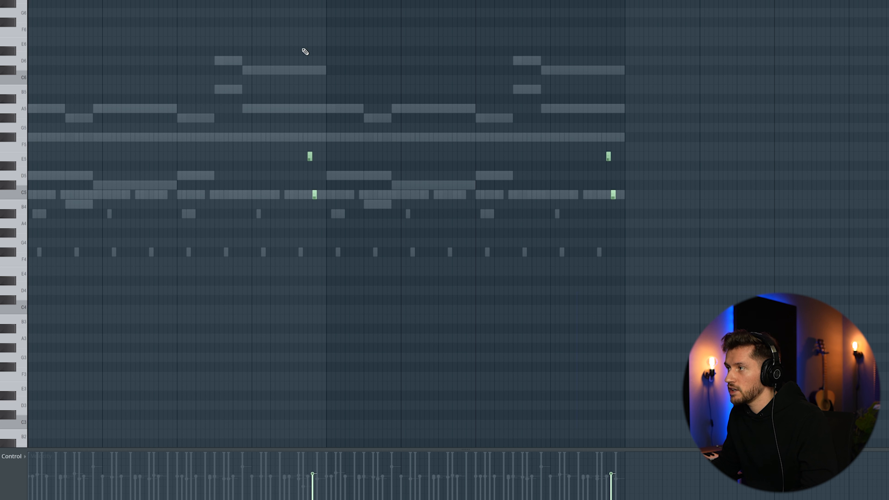
{"action": "key", "text": "space"}
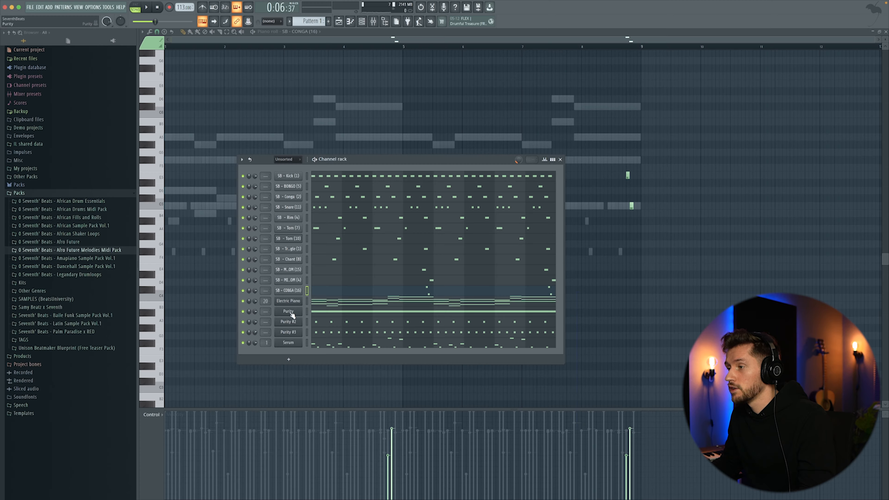
- Insert a Fruity DX10 channel between the Electric Piano and Purity channels
{"action": "right_click", "coordinate": [302, 310]}
{"action": "mouse_move", "coordinate": [325, 359]}
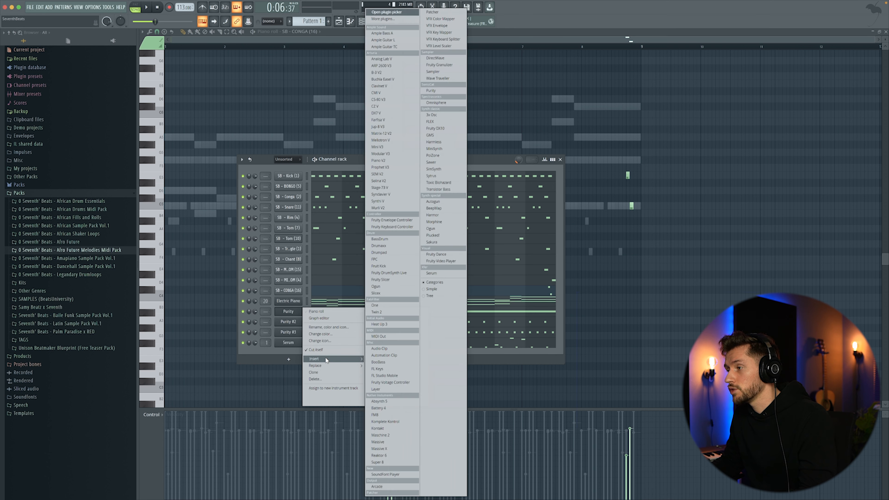
{"action": "left_click", "coordinate": [445, 129]}
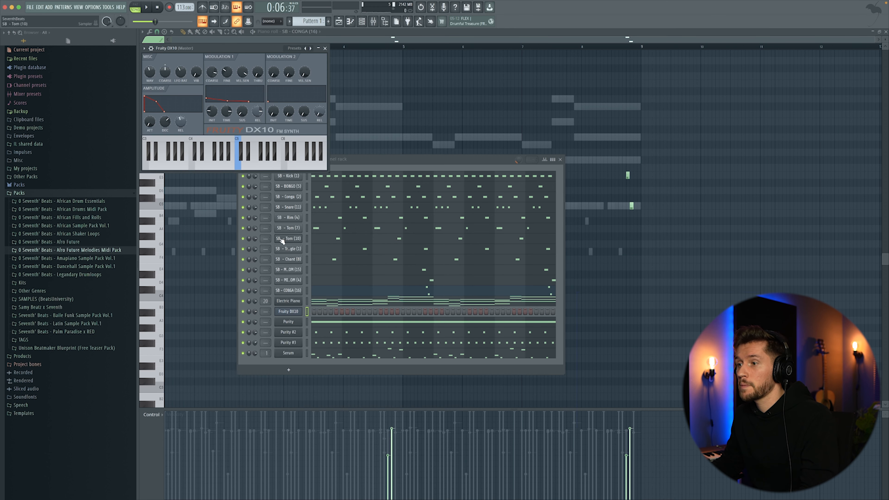
- Load Log Drum Preset (6) from the Amapiano Sample Pack Vol.1 DX10 log drum presets into the Fruity DX10 channel
{"action": "left_click", "coordinate": [93, 260]}
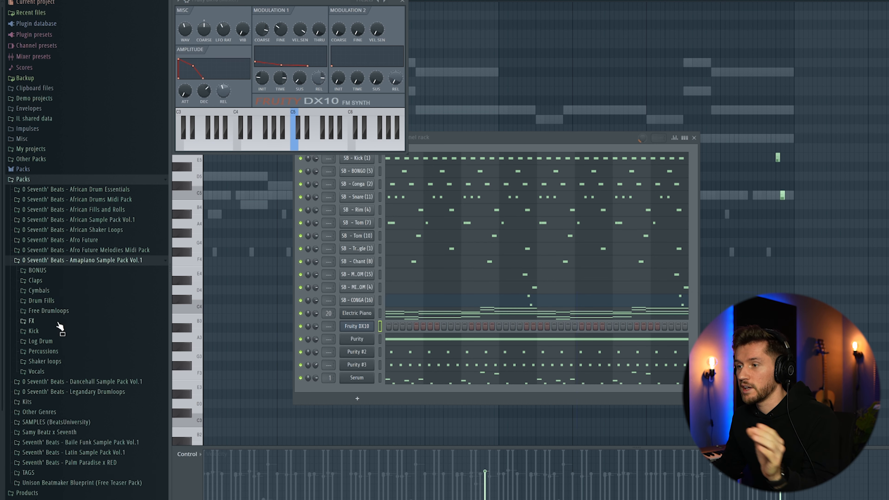
{"action": "left_click", "coordinate": [48, 342]}
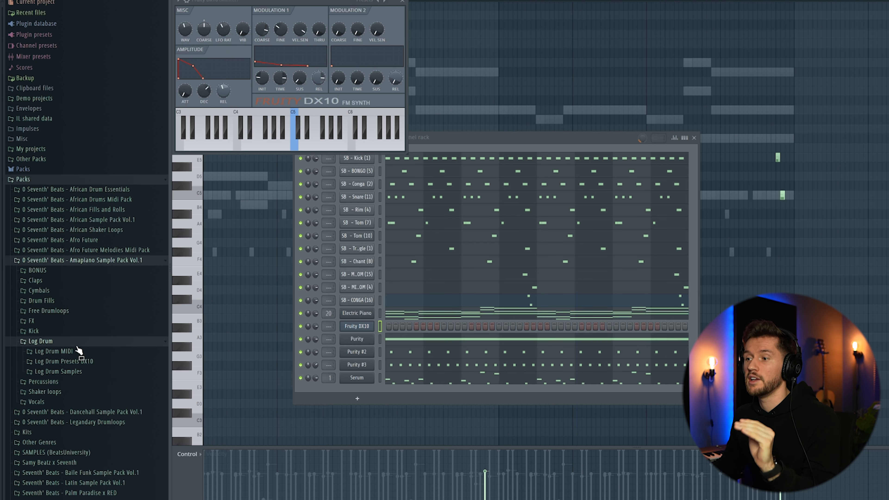
{"action": "left_click", "coordinate": [85, 363]}
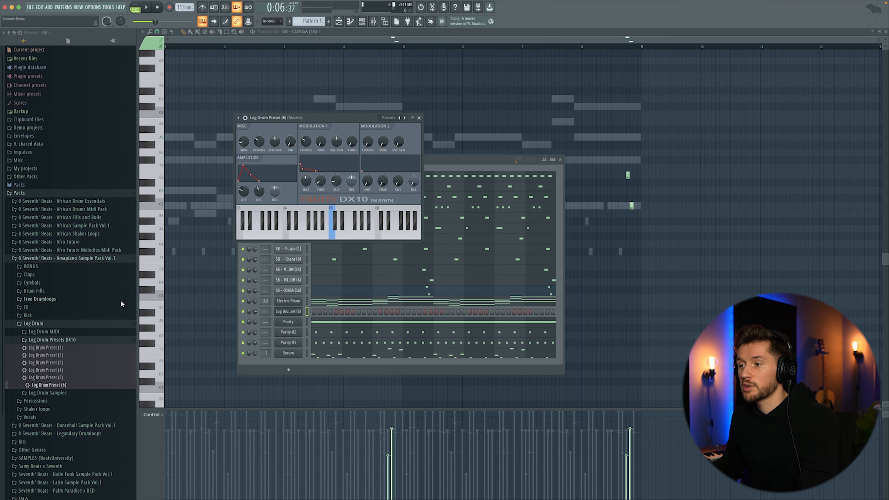
{"action": "left_click", "coordinate": [419, 118]}
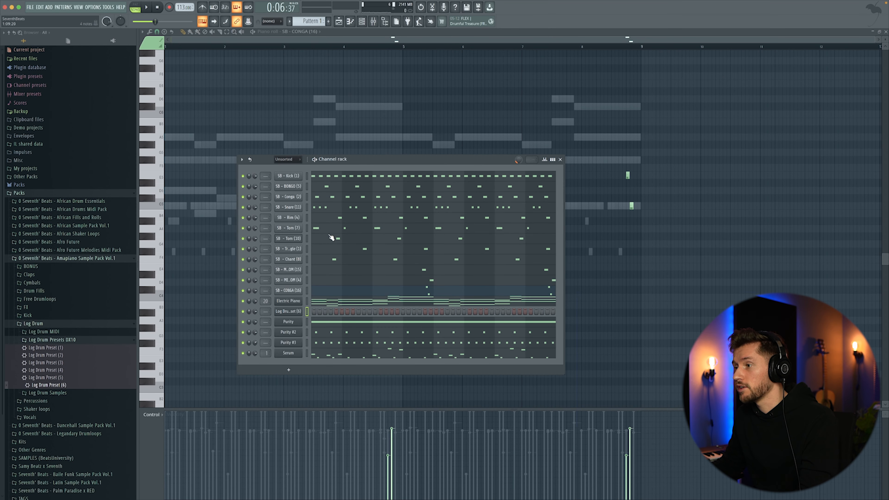
- Place three short A3 notes in bar 1 of the log drum channel and audition them
{"action": "left_click", "coordinate": [335, 302]}
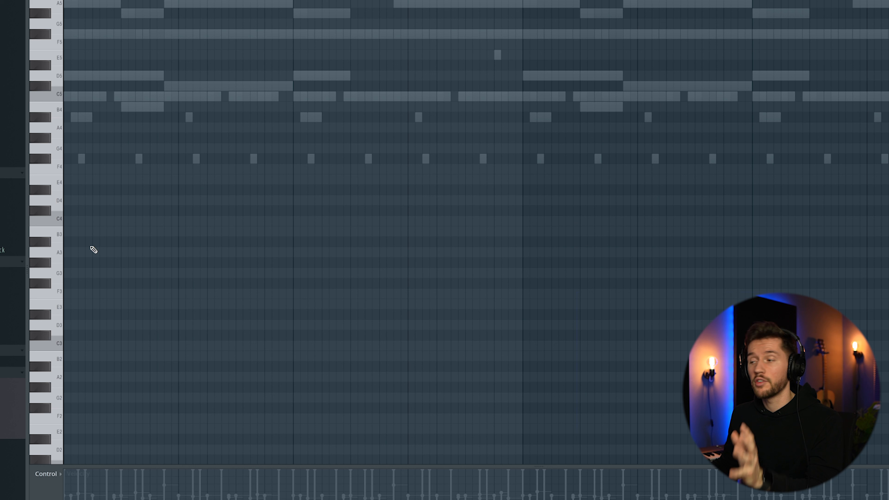
{"action": "left_click", "coordinate": [93, 252]}
{"action": "left_click", "coordinate": [131, 252]}
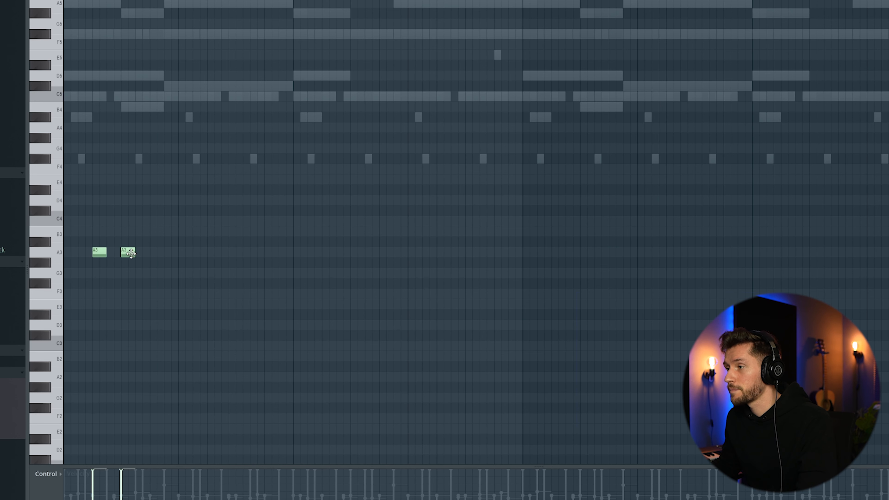
{"action": "left_click_drag", "start_coordinate": [145, 252], "coordinate": [152, 252]}
{"action": "key", "text": "space"}
{"action": "key", "text": "space"}
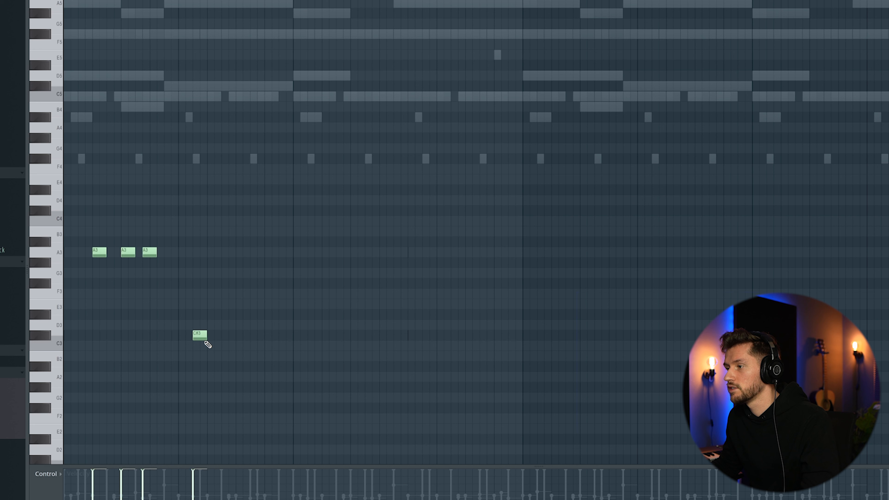
- Complete a run of five short C#3 log drum notes in bar 2 and audition the line
{"action": "left_click", "coordinate": [209, 338]}
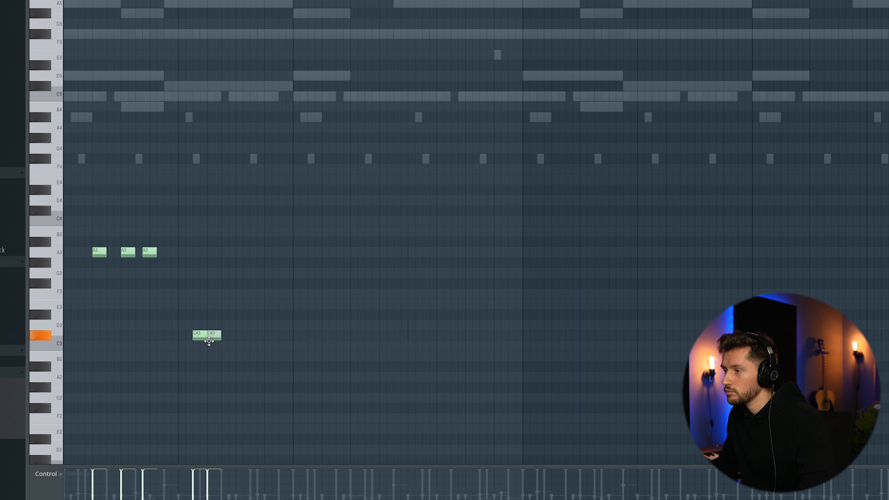
{"action": "left_click", "coordinate": [277, 338]}
{"action": "key", "text": "space"}
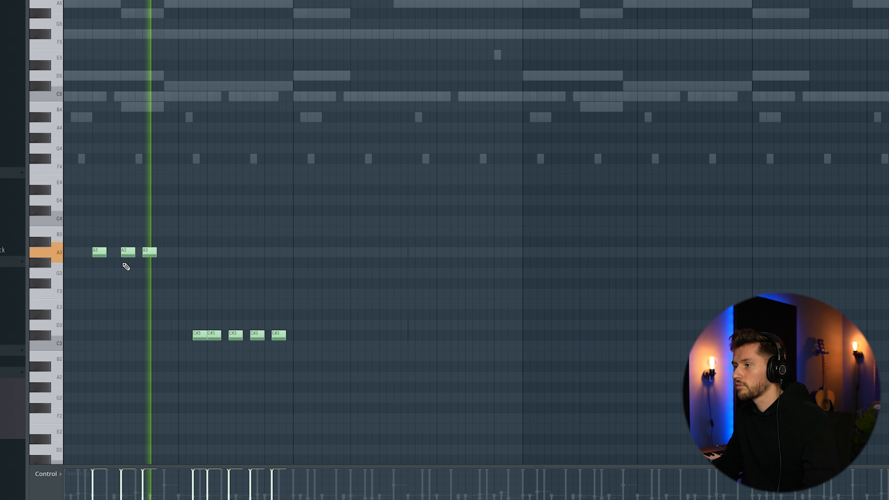
{"action": "key", "text": "space"}
- Duplicate the two-bar log drum phrase into bars 3 and 4, raise the bar 4 notes to F#3 and audition it
{"action": "key", "text": "ctrl+b"}
{"action": "left_click_drag", "start_coordinate": [320, 249], "coordinate": [328, 250]}
{"action": "left_click", "coordinate": [392, 220], "text": "ctrl"}
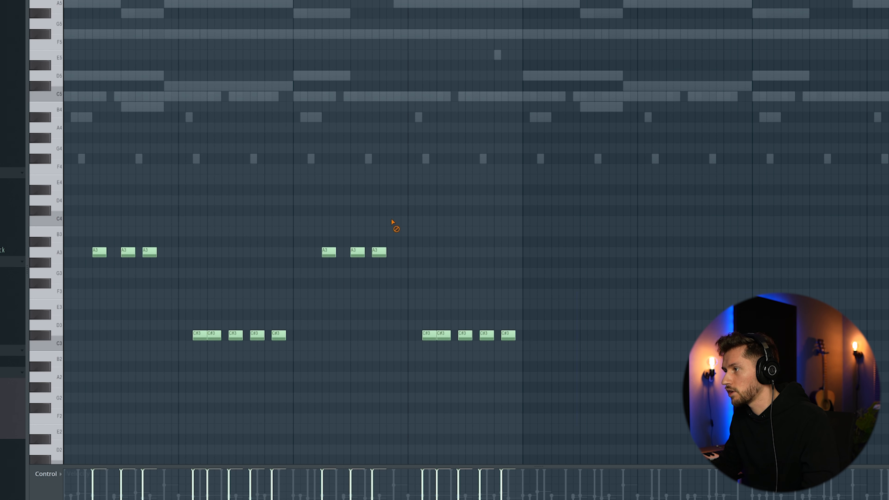
{"action": "left_click_drag", "start_coordinate": [403, 319], "coordinate": [538, 345]}
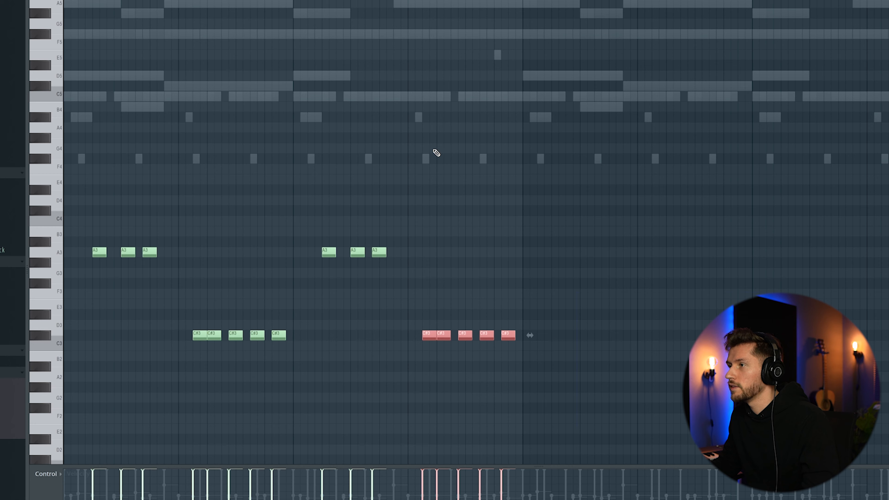
{"action": "left_click_drag", "start_coordinate": [428, 336], "coordinate": [430, 289]}
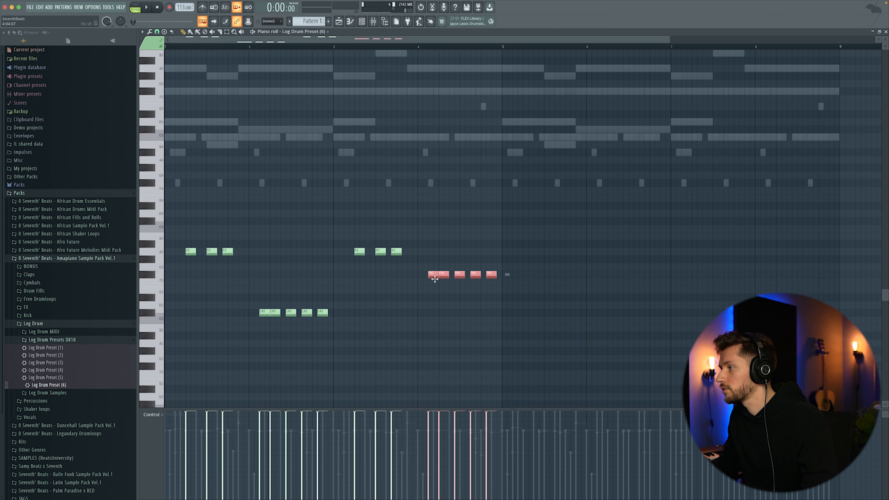
{"action": "key", "text": "space"}
{"action": "left_click", "coordinate": [472, 200]}
{"action": "right_click", "coordinate": [472, 202]}
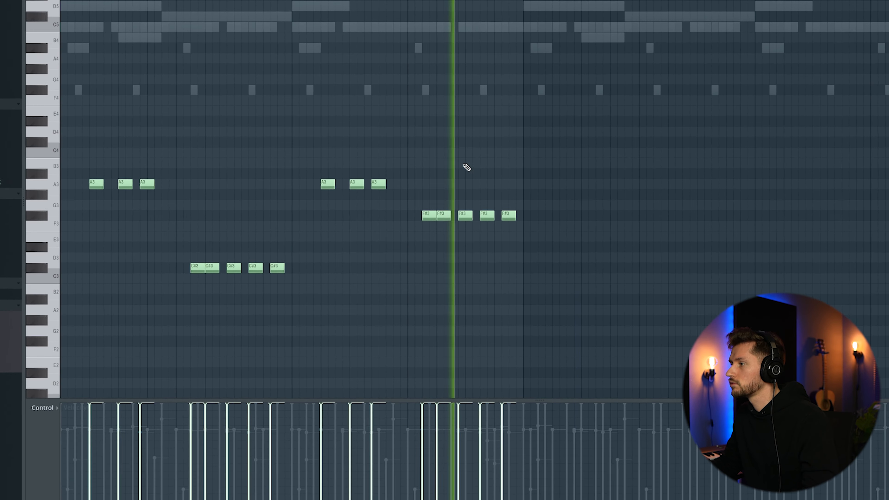
{"action": "key", "text": "space"}
- Try lowering the three log drum notes in bar 3 to D3 and audition the change
{"action": "left_click_drag", "start_coordinate": [317, 165], "coordinate": [321, 250]}
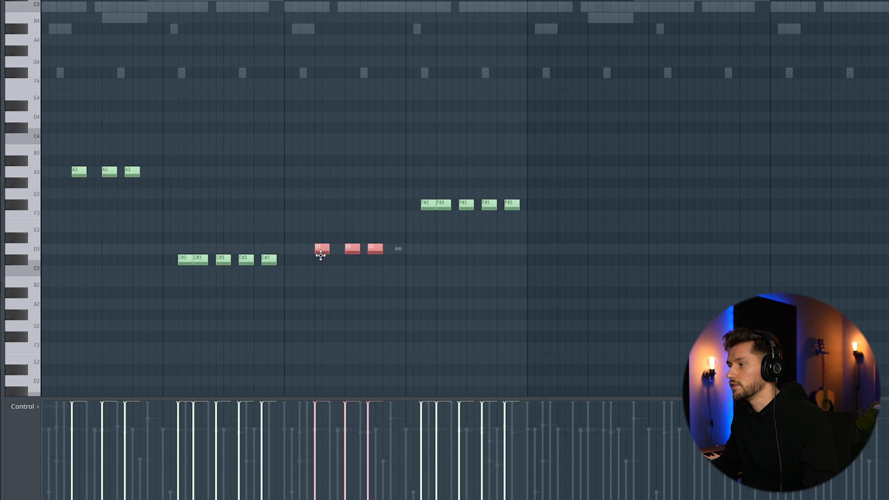
{"action": "key", "text": "space"}
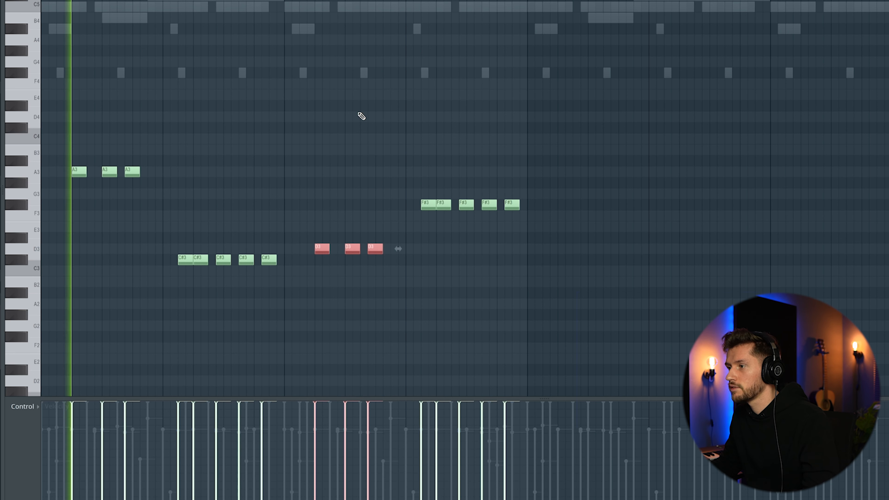
{"action": "scroll", "coordinate": [483, 178], "scroll_direction": "down", "scroll_amount": 2}
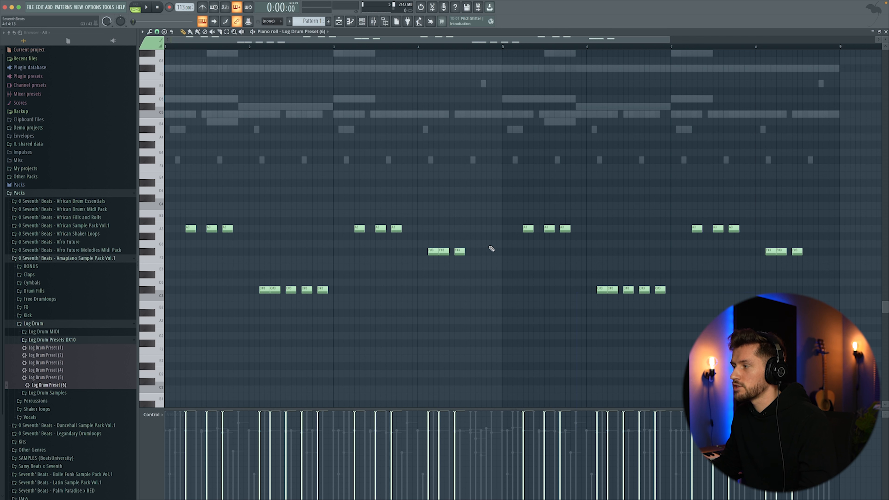
- Insert a 3x Osc channel directly above the log drum channel and close its plugin window
{"action": "key", "text": "F6"}
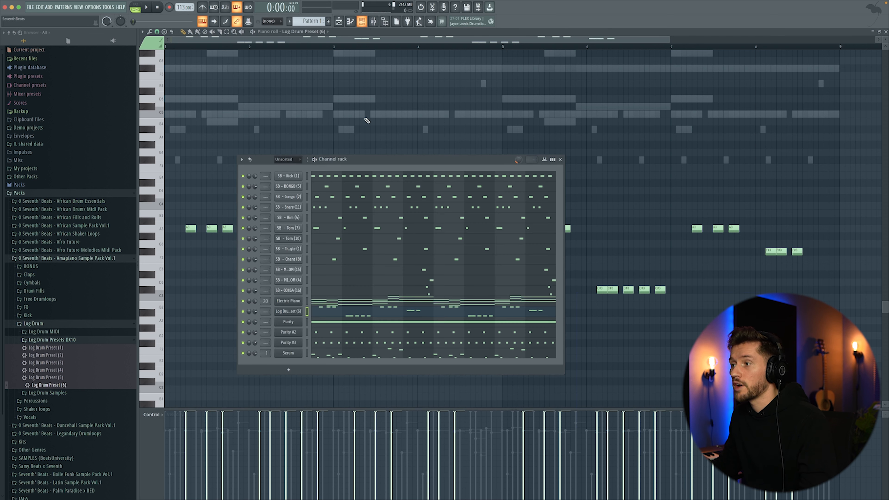
{"action": "right_click", "coordinate": [293, 314]}
{"action": "mouse_move", "coordinate": [332, 359]}
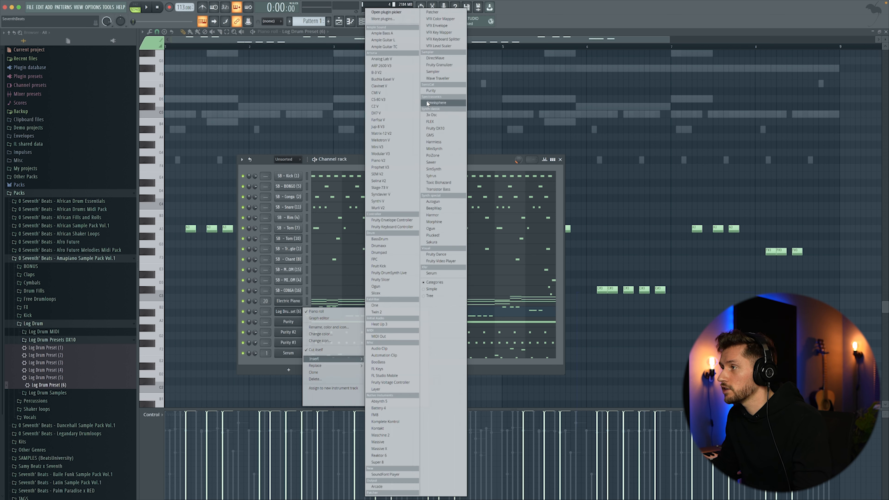
{"action": "left_click", "coordinate": [431, 115]}
{"action": "left_click_drag", "start_coordinate": [224, 58], "coordinate": [319, 151]}
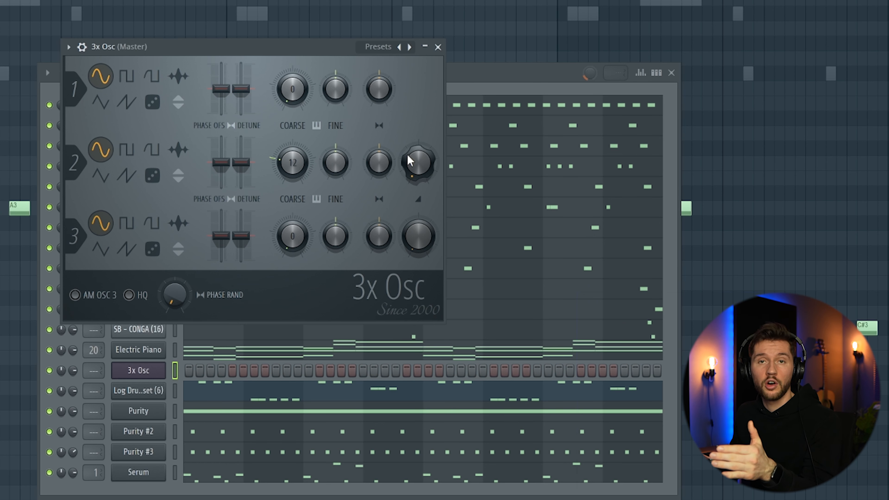
{"action": "left_click", "coordinate": [437, 47]}
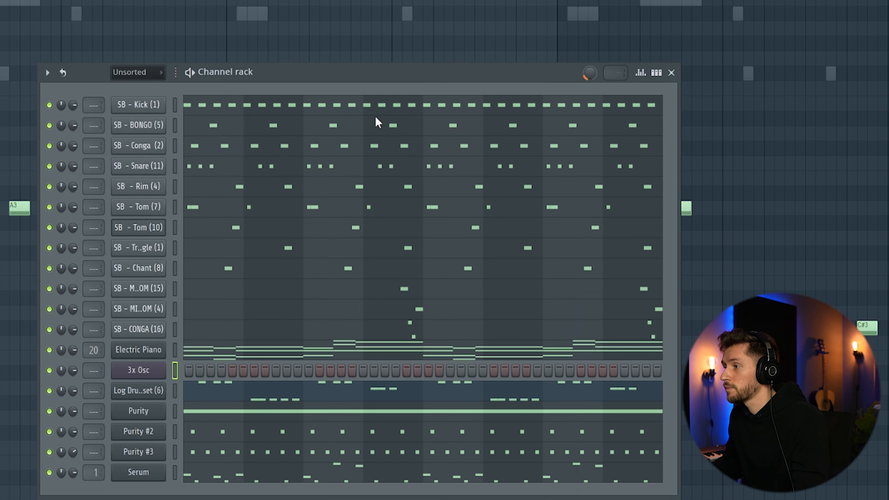
- Draw a sustained A3 note in bar 1 of the 3x Osc, followed directly by a C#3 note held to the end of bar 2
{"action": "scroll", "coordinate": [255, 250], "scroll_direction": "down", "scroll_amount": 1}
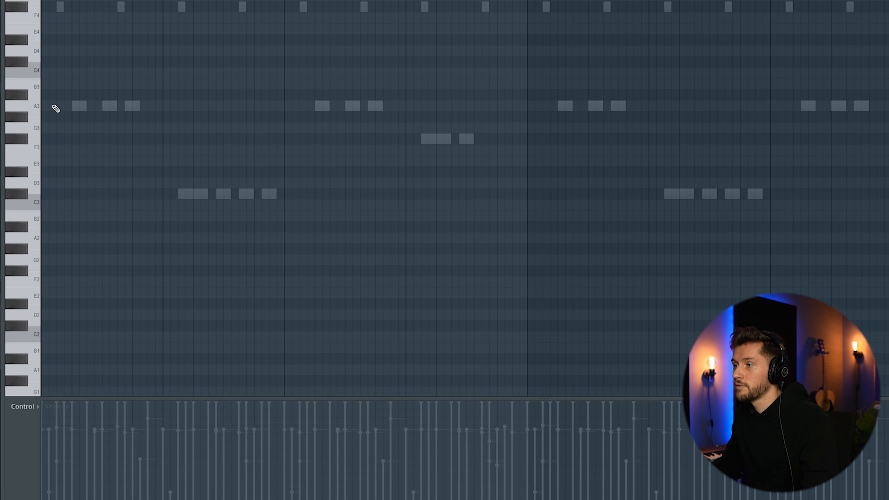
{"action": "mouse_move", "coordinate": [53, 107]}
{"action": "left_mouse_down"}
{"action": "mouse_move", "coordinate": [29, 108]}
{"action": "mouse_move", "coordinate": [151, 106]}
{"action": "left_mouse_up"}
{"action": "left_click", "coordinate": [155, 193]}
{"action": "key", "text": "space"}
{"action": "mouse_move", "coordinate": [224, 194]}
{"action": "left_mouse_down"}
{"action": "mouse_move", "coordinate": [405, 193]}
{"action": "mouse_move", "coordinate": [284, 193]}
{"action": "left_mouse_up"}
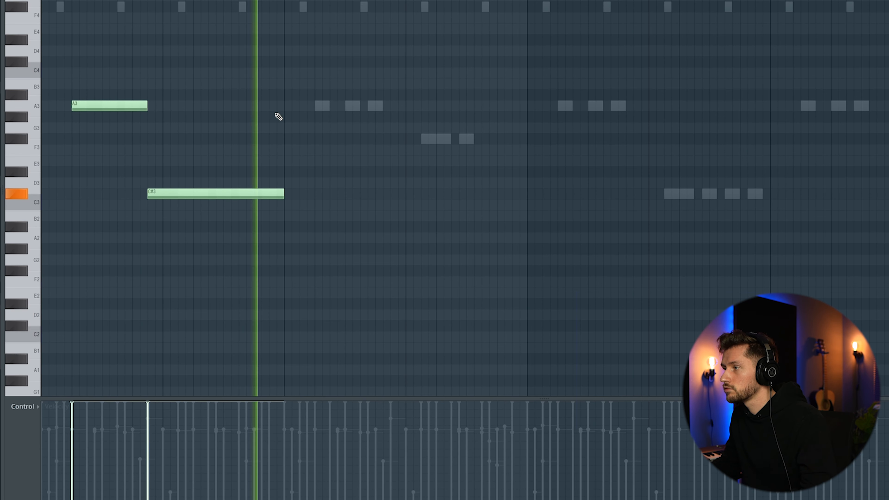
- Add an A3 note early in bar 3 of the 3x Osc and shorten it to end before bar 4
{"action": "left_click", "coordinate": [305, 106]}
{"action": "key", "text": "space"}
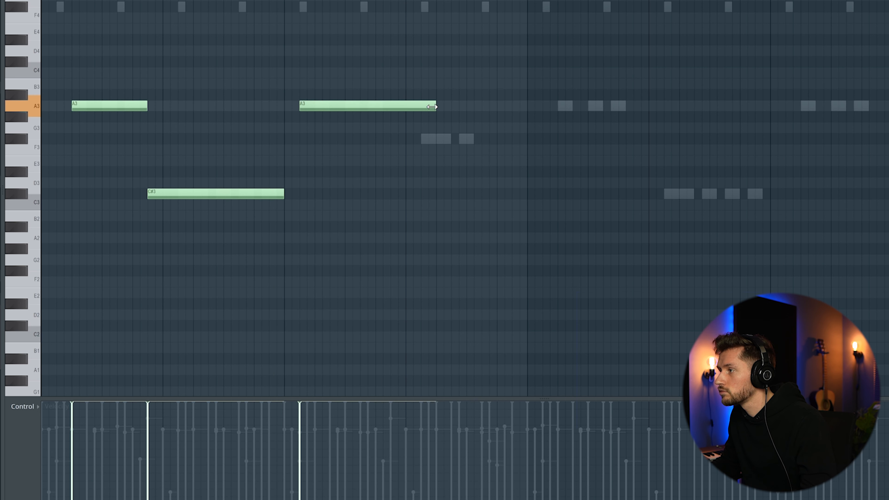
{"action": "left_click_drag", "start_coordinate": [433, 109], "coordinate": [386, 109]}
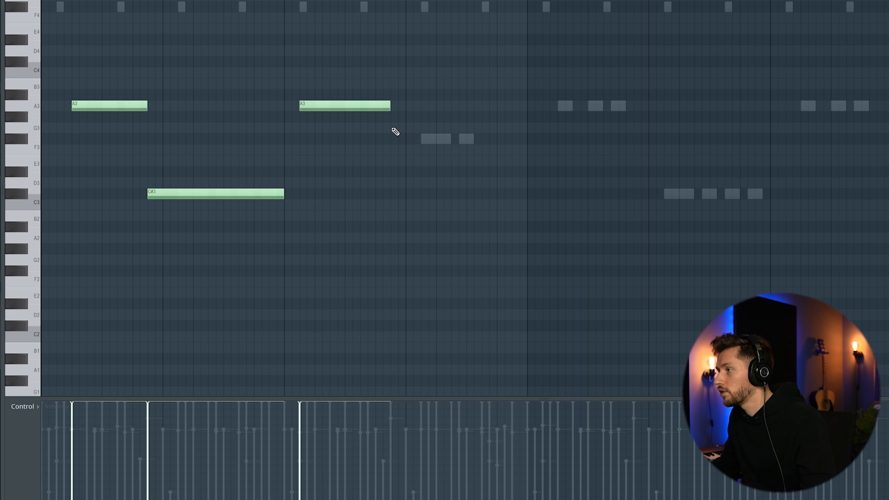
- Add an F#3 note directly after the bar 3 A3, held to the end of bar 4, and audition the bass line
{"action": "left_click", "coordinate": [393, 139]}
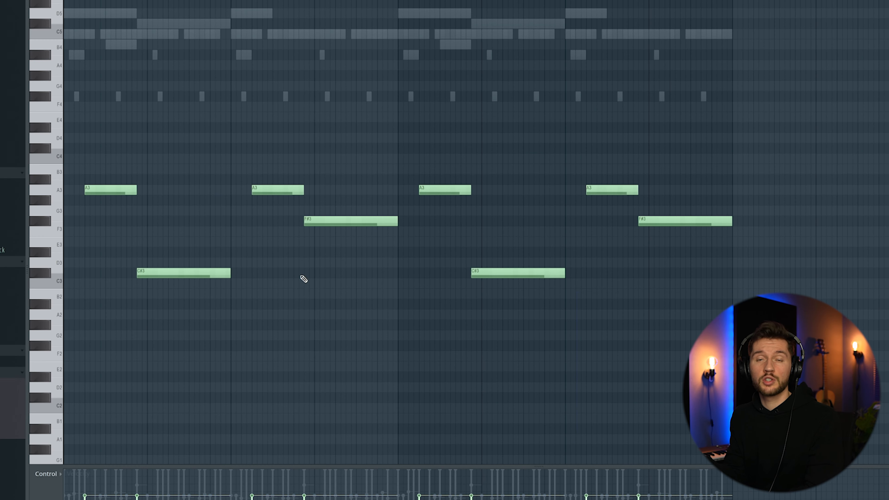
{"action": "key", "text": "space"}
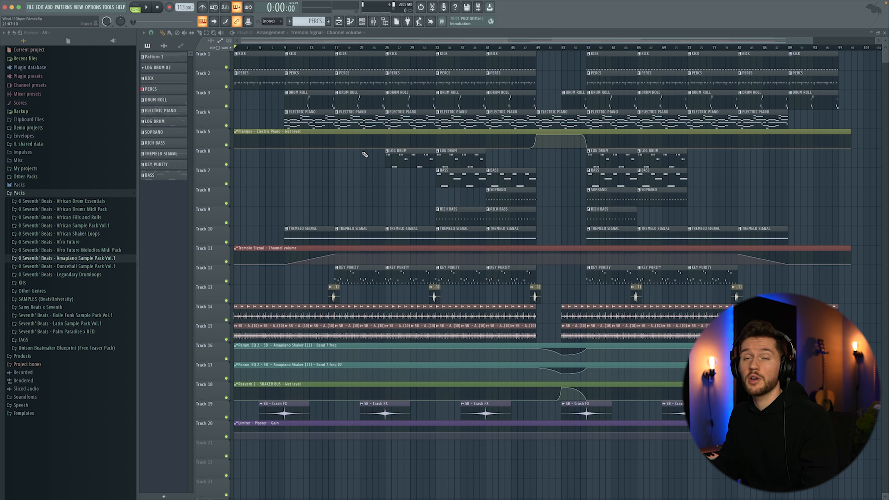
- Play through the full song arrangement in the playlist
{"action": "key", "text": "space"}
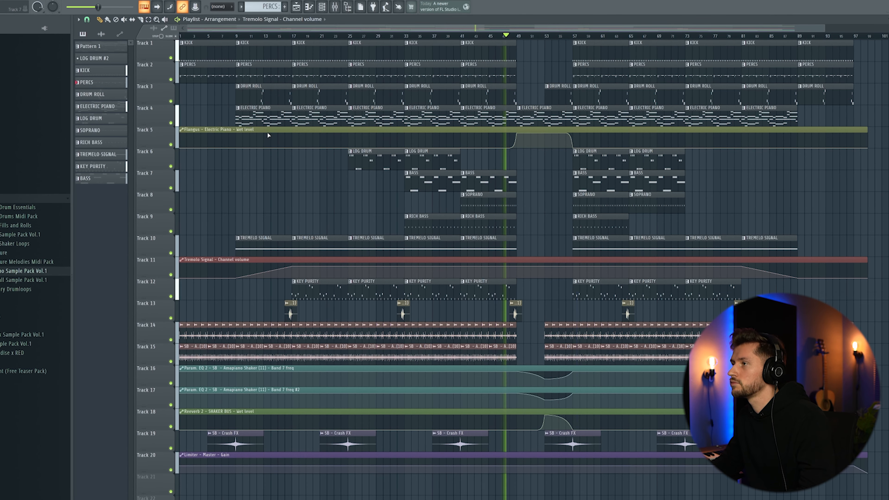
{"action": "left_click_drag", "start_coordinate": [186, 28], "coordinate": [463, 39]}
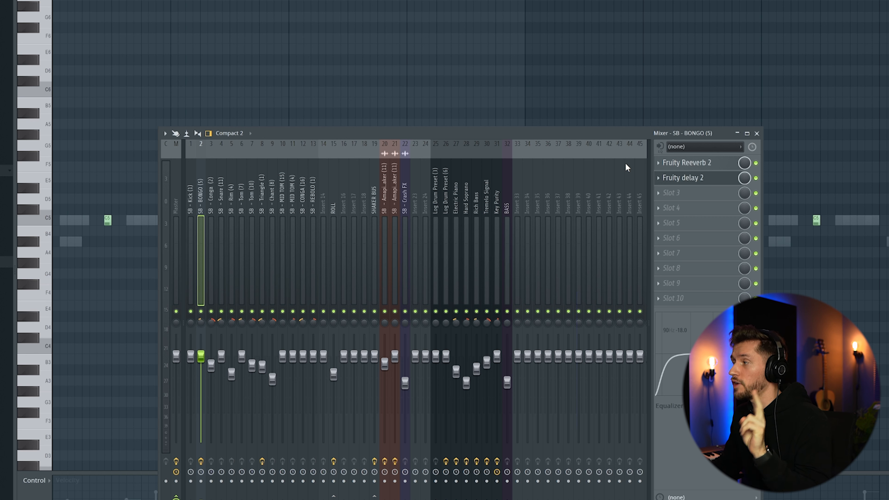
- Open the Fruity Reeverb 2 and Fruity delay 2 effects on the SB - BONGO (5) mixer track and audition the percussion
{"action": "left_click", "coordinate": [701, 165]}
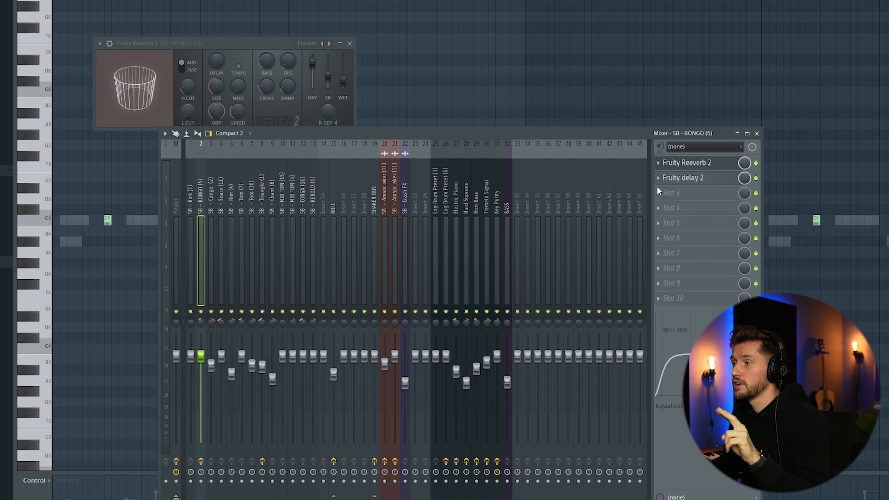
{"action": "left_click", "coordinate": [704, 178]}
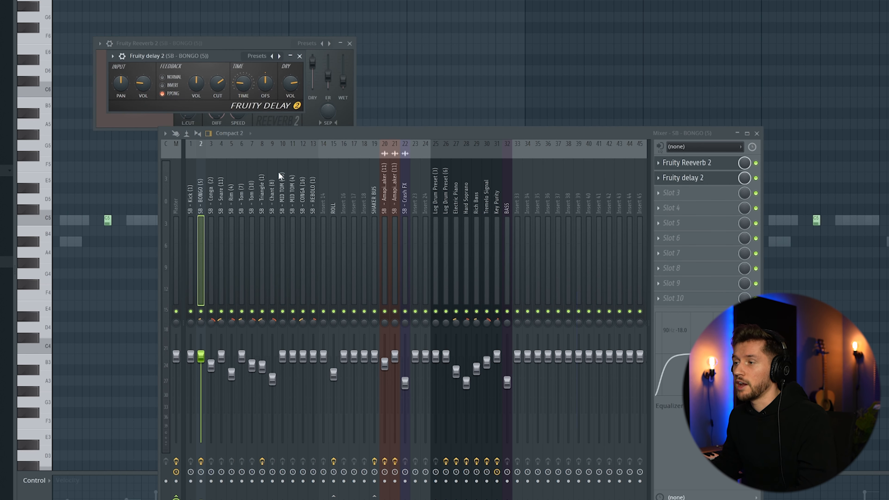
{"action": "key", "text": "space"}
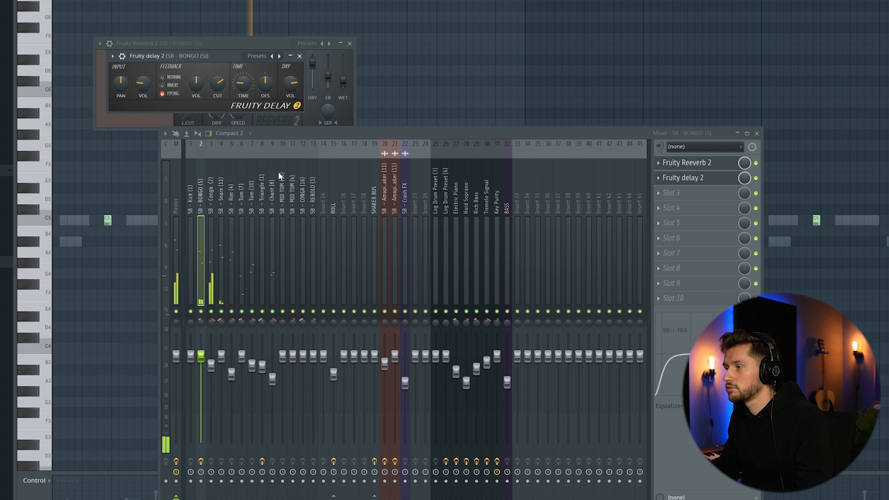
- Audition the SB - Drum Fill (1) clip that leads into the first Key Purity section of the playlist
{"action": "left_click", "coordinate": [262, 182]}
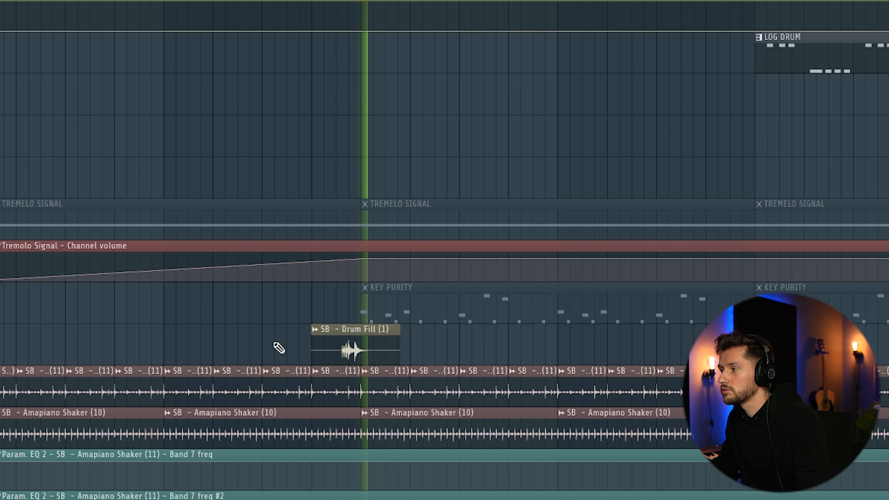
{"action": "key", "text": "space"}
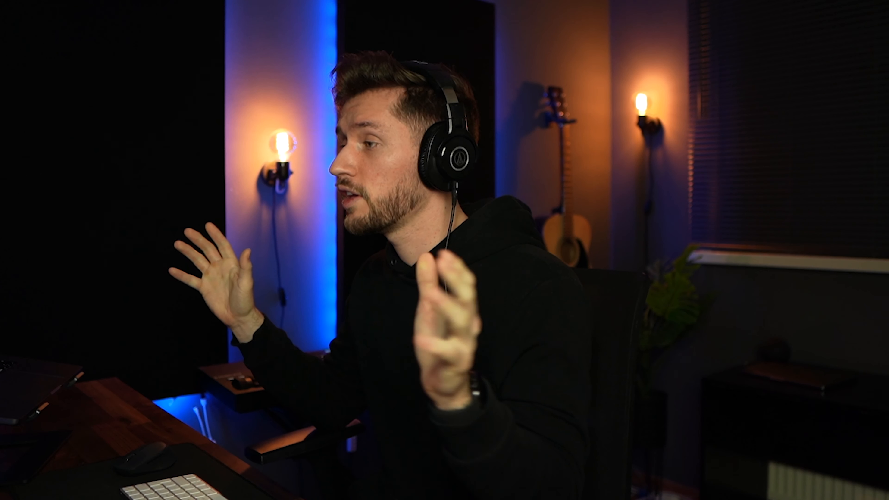